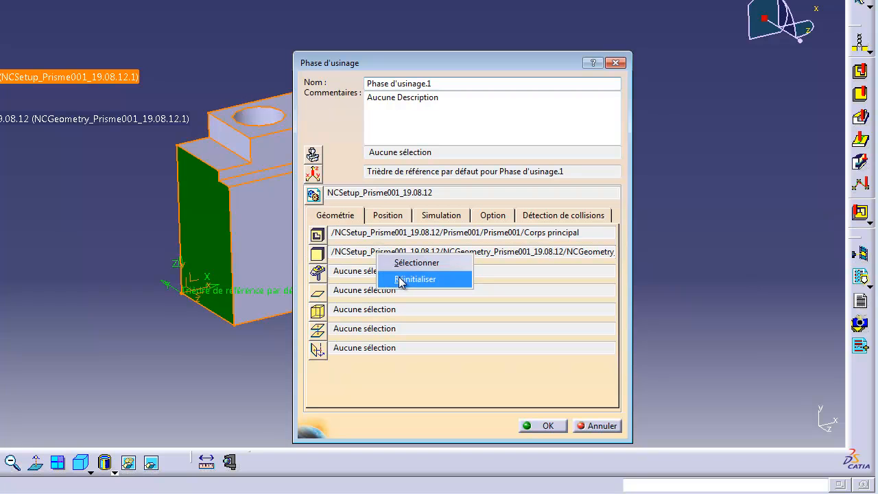
Step: Accept the machining phase definition and select Programme de fabrication.1 under Phase d'usinage.1 in the tree
left_click(554, 427)
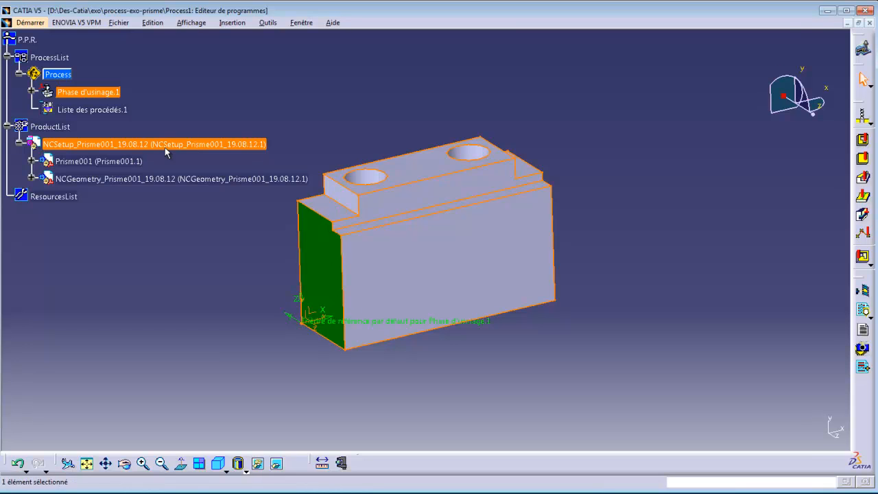
left_click(31, 91)
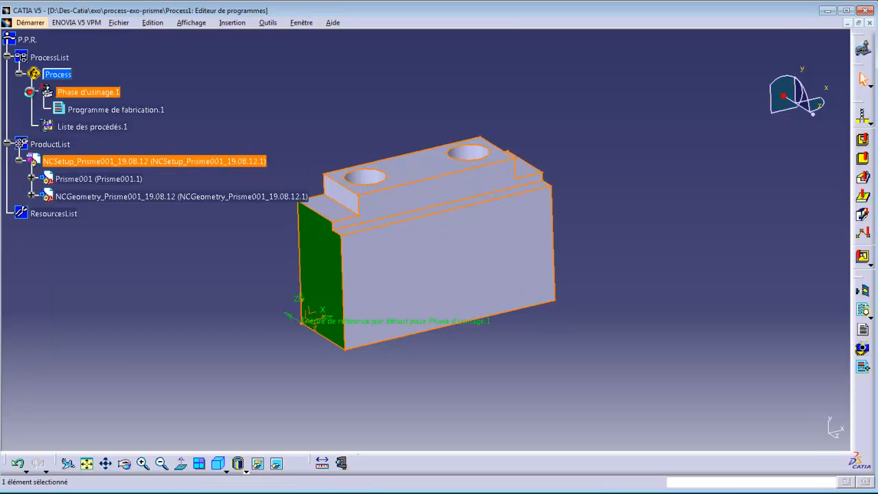
left_click(110, 114)
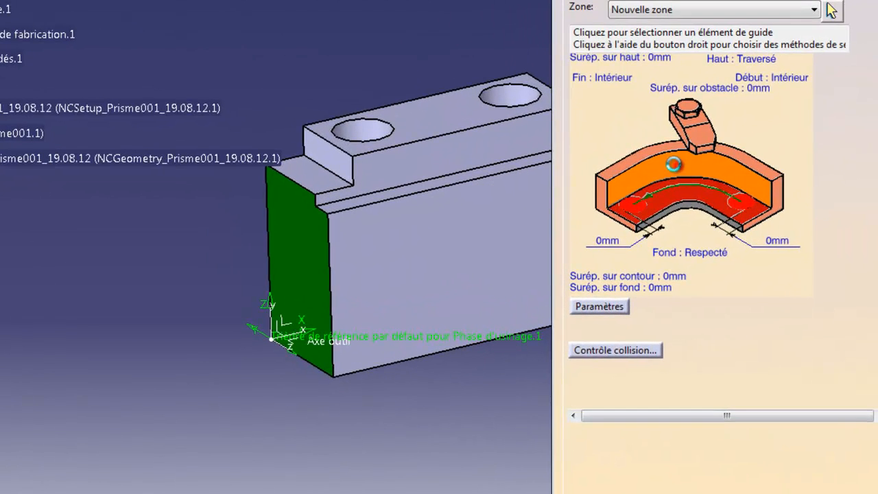
Step: Define the contouring guide using the long inner edge at the foot of the front step's vertical wall
left_click(674, 164)
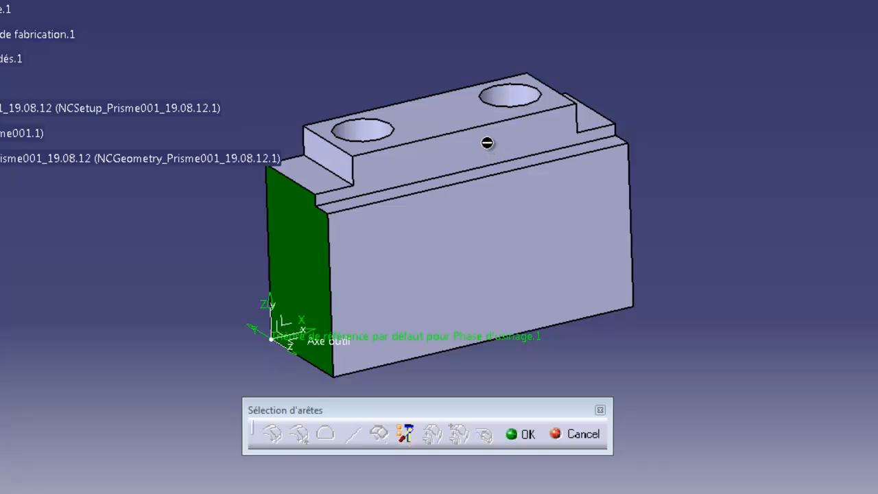
left_click(498, 163)
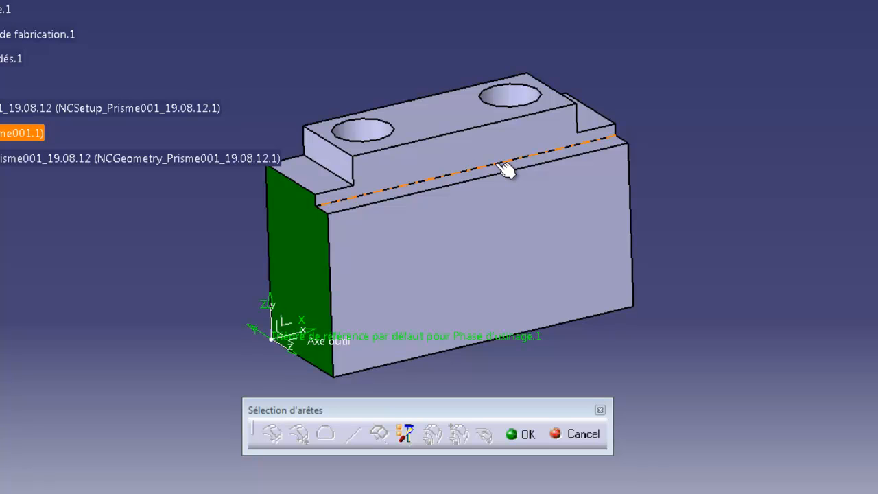
left_click(504, 170)
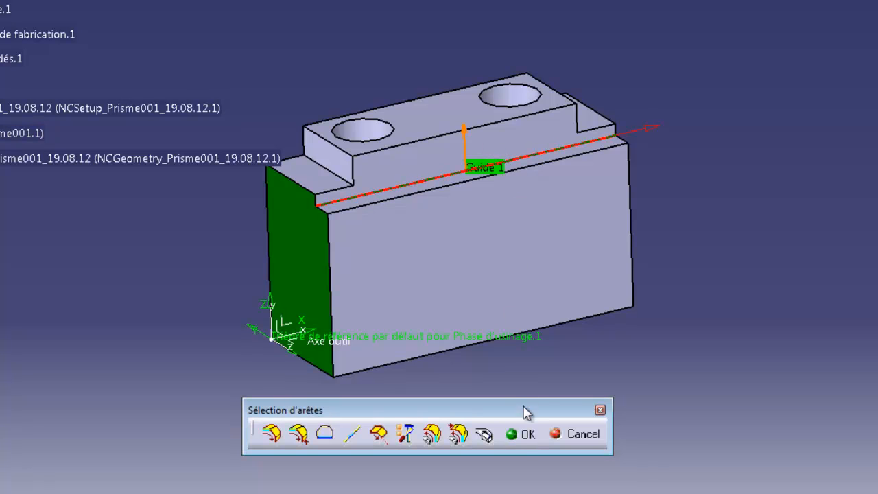
left_click(522, 434)
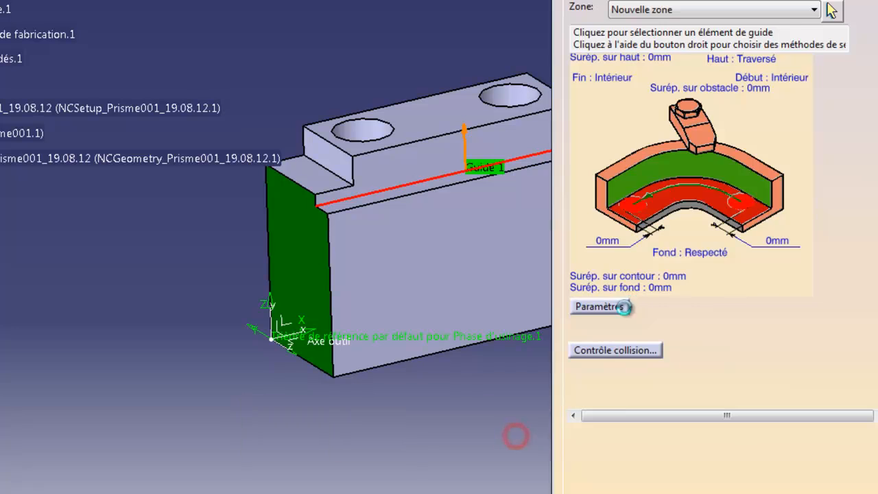
Step: Define the bottom of the contouring area using the narrow horizontal ledge face beside the guide edge
left_click(673, 203)
left_click(449, 188)
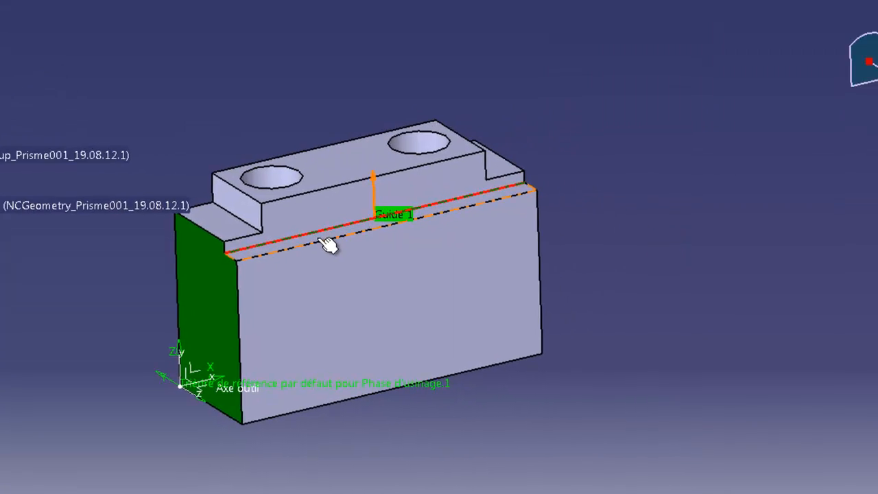
left_click(406, 192)
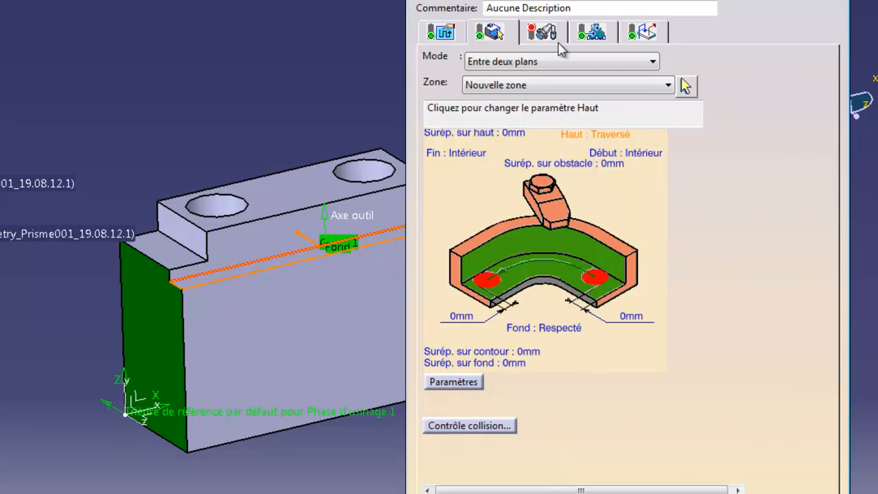
Step: Assign an end mill to the contouring operation and name it "T1 D1 Fraise 2 tailles D 10"
left_click(540, 32)
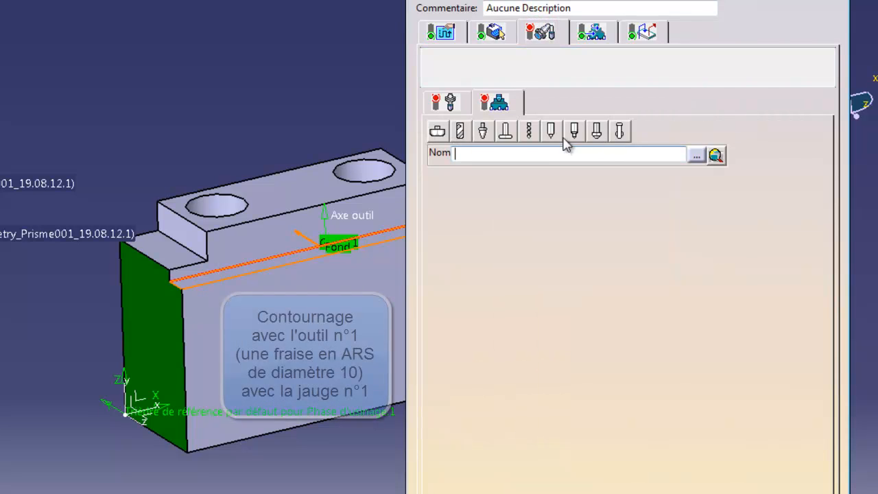
left_click(462, 132)
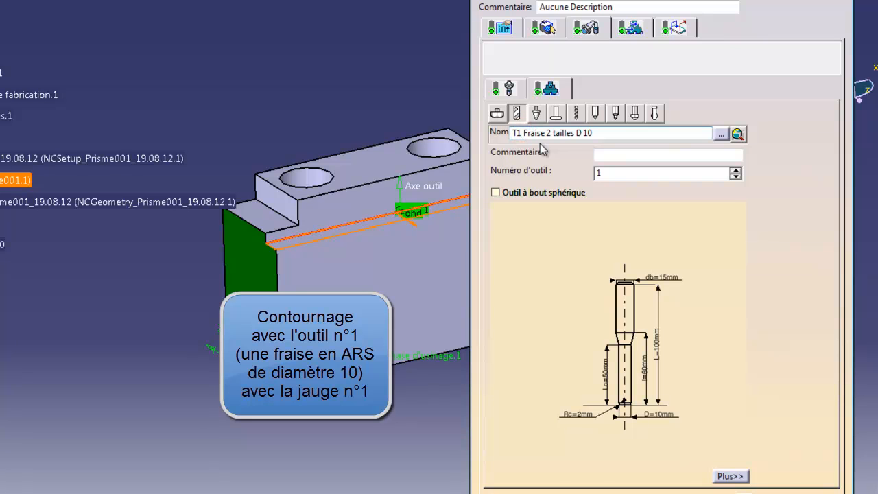
type("D")
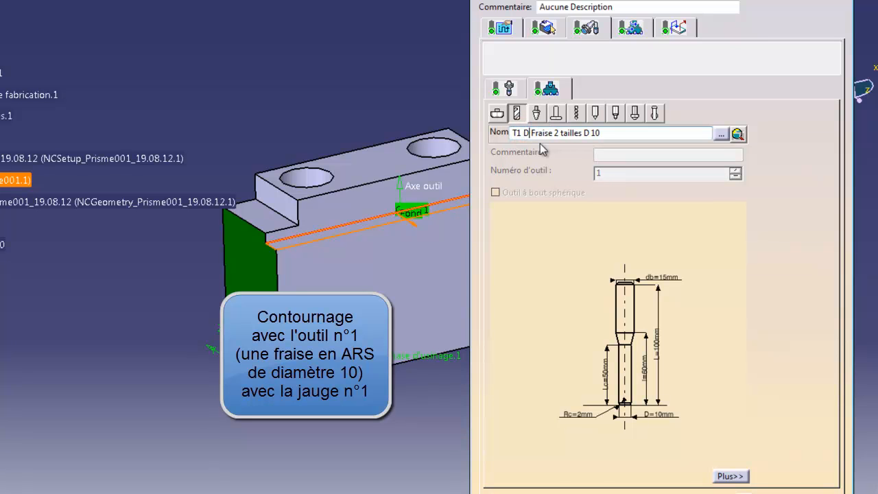
type("1")
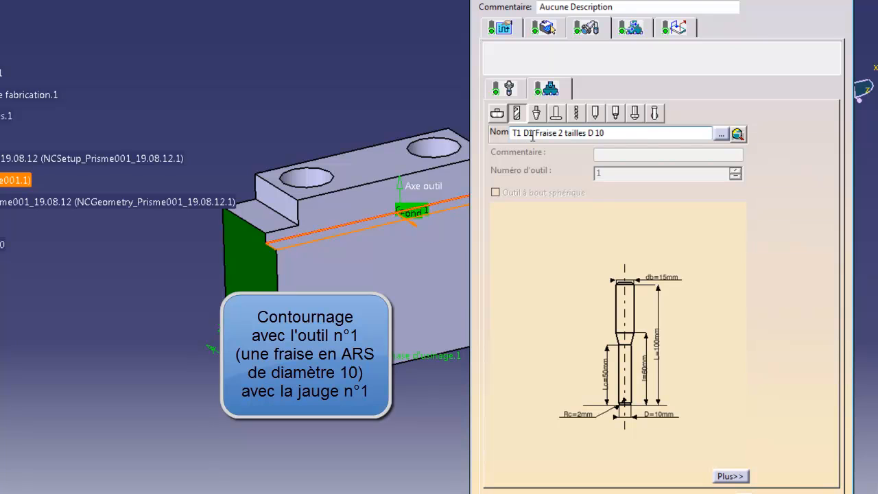
left_click(611, 132)
key("Return")
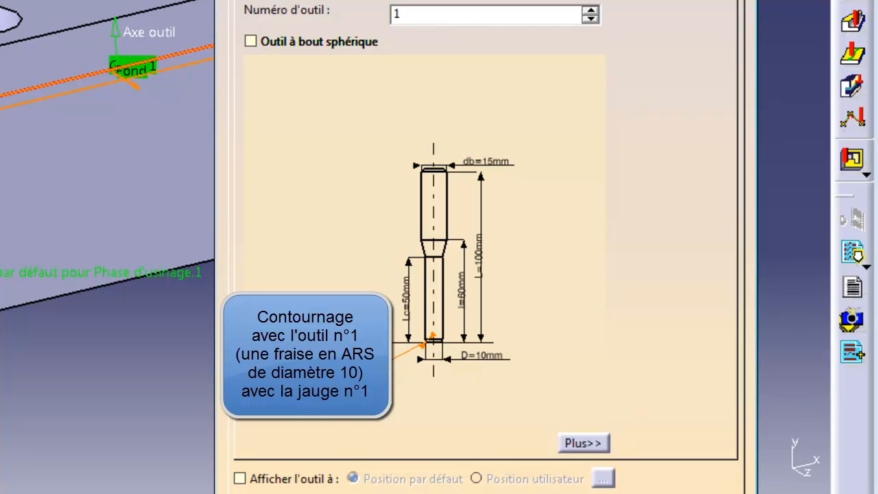
Step: Set the end mill's corner radius (Rc) to 0.2 mm
double_click(432, 336)
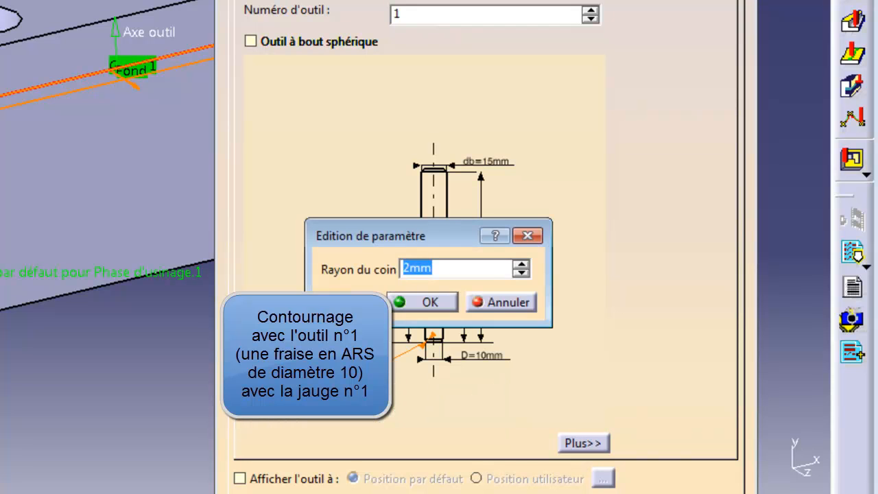
type("0.2")
key("Return")
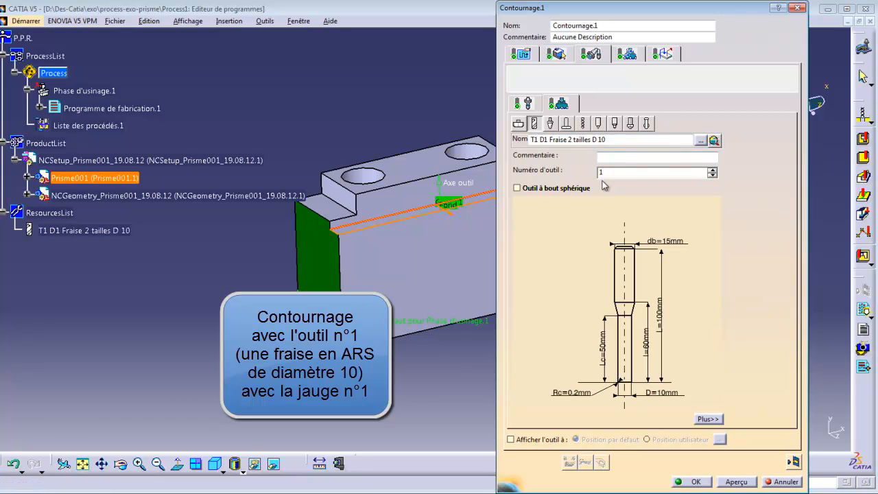
Step: Display the tool's compensation settings and accept corrector ID 1 and corrector number 1 for point P1
left_click(708, 419)
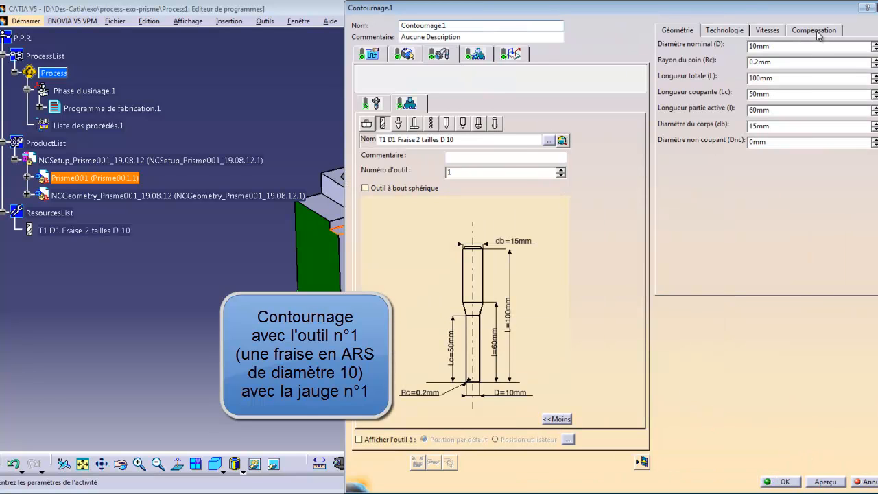
left_click(817, 36)
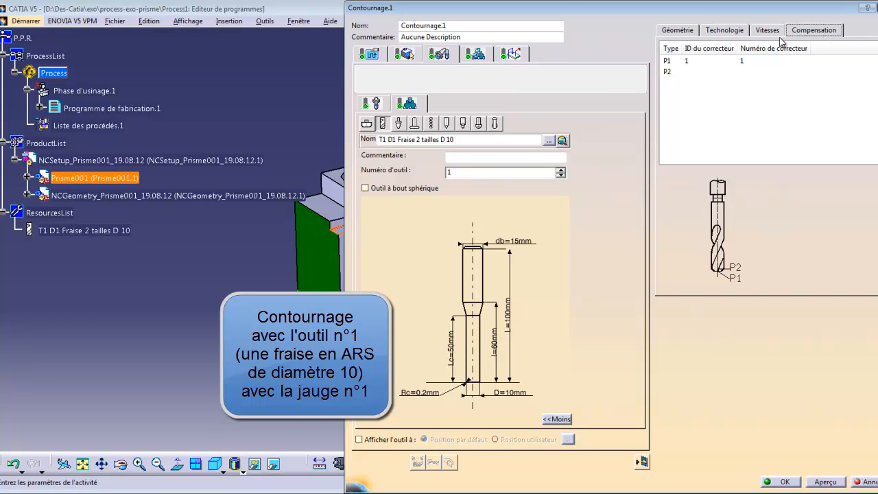
left_click(707, 61)
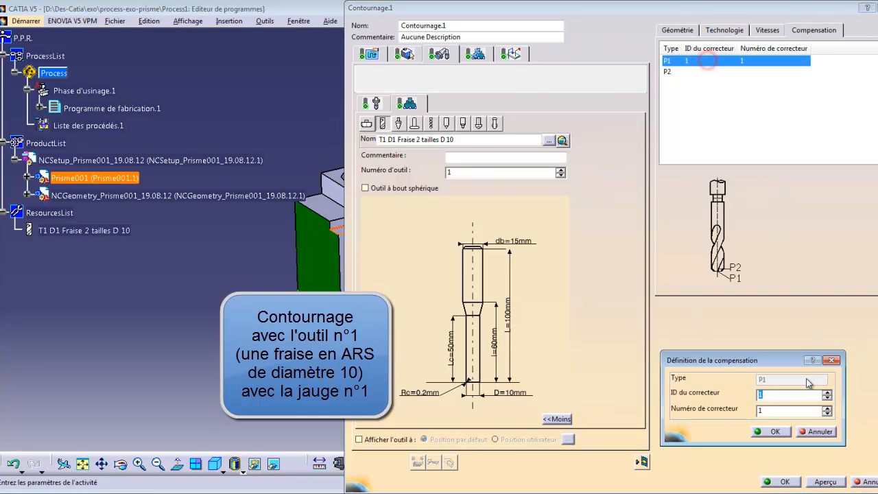
left_click(767, 411)
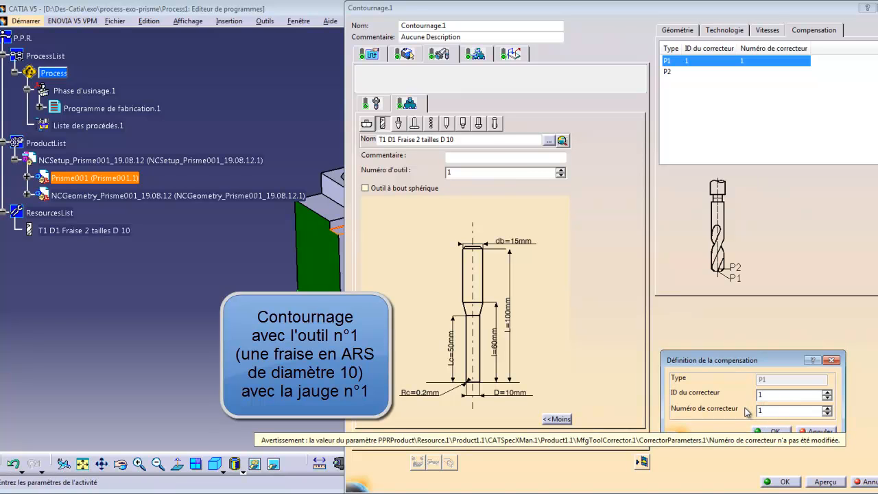
left_click(773, 432)
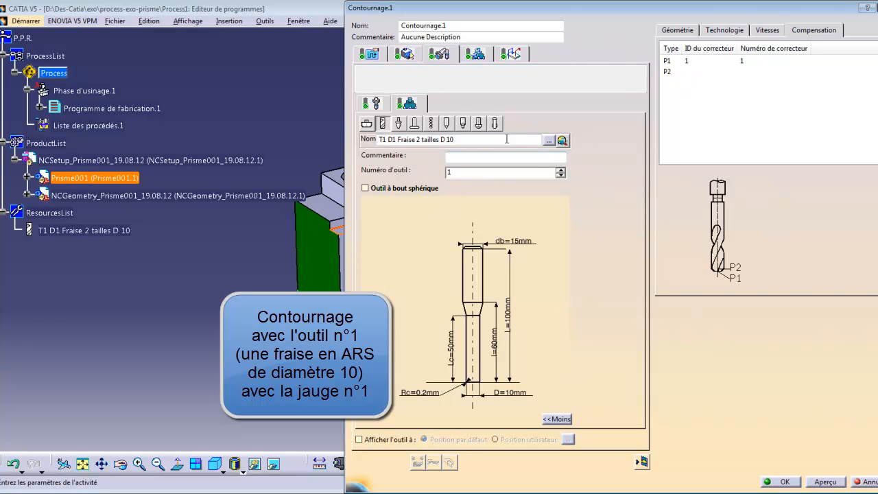
Step: Turn off automatic spindle speed calculation and enter the machining spindle speed as 1000*20/3.14/10
left_click(476, 55)
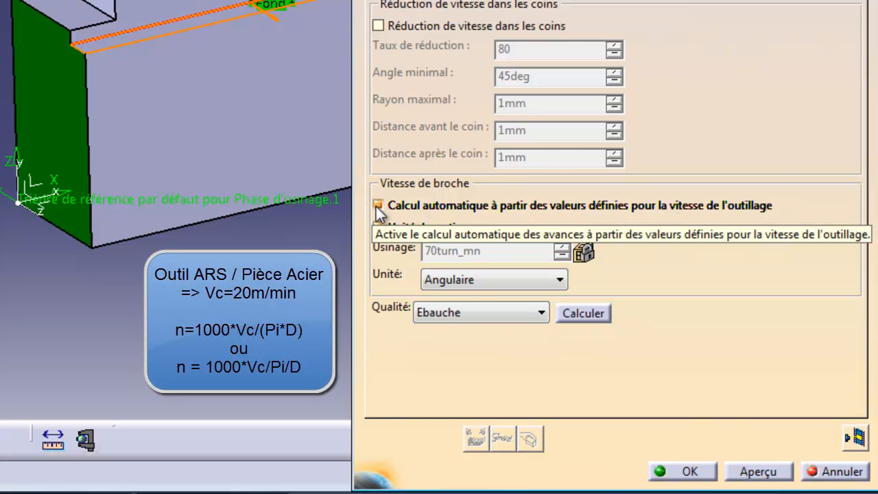
left_click(377, 205)
left_click(476, 252)
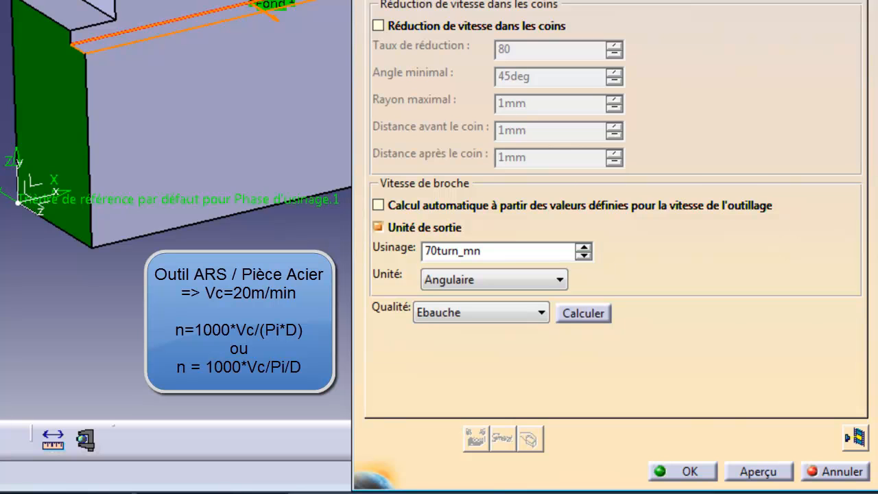
double_click(501, 252)
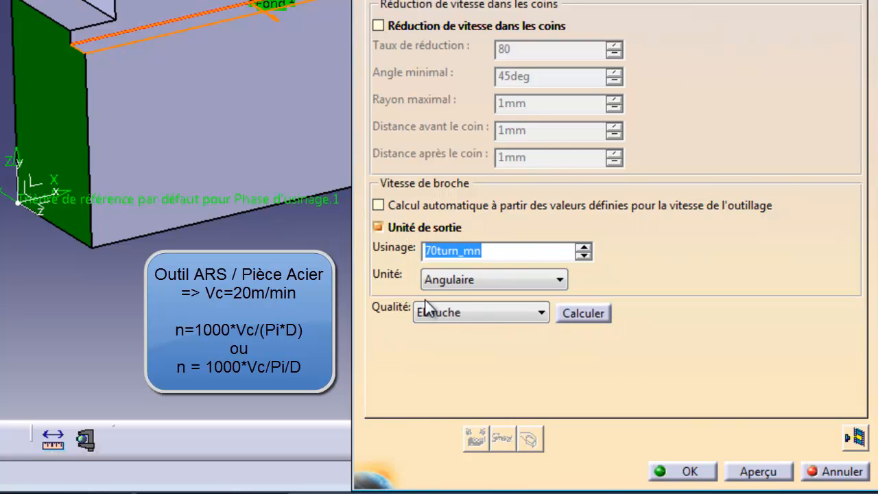
type("1000*")
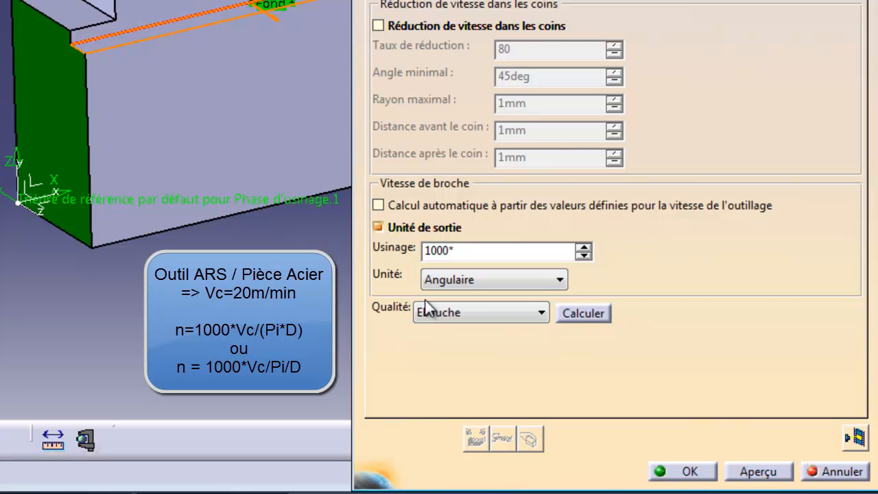
type("20/3.14/10")
key("Return")
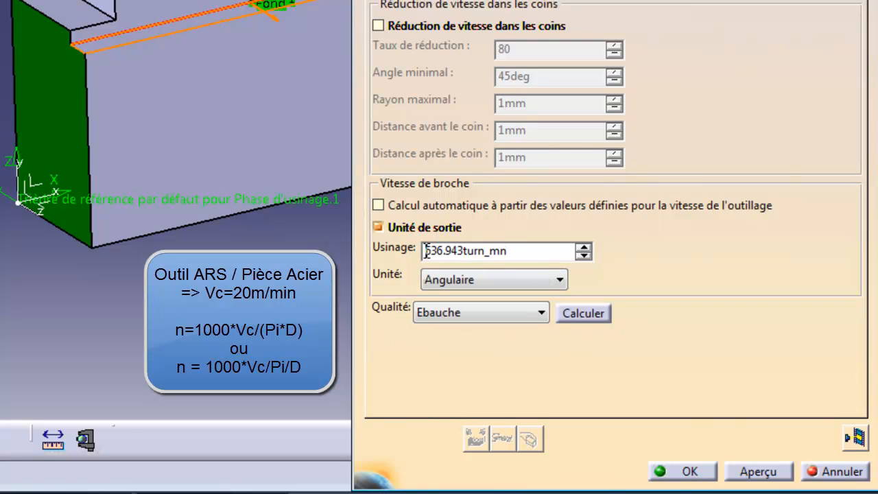
Step: Round the machining spindle speed to 637 turn_mn
left_click(502, 253)
left_click_drag(518, 249, 416, 250)
type("637")
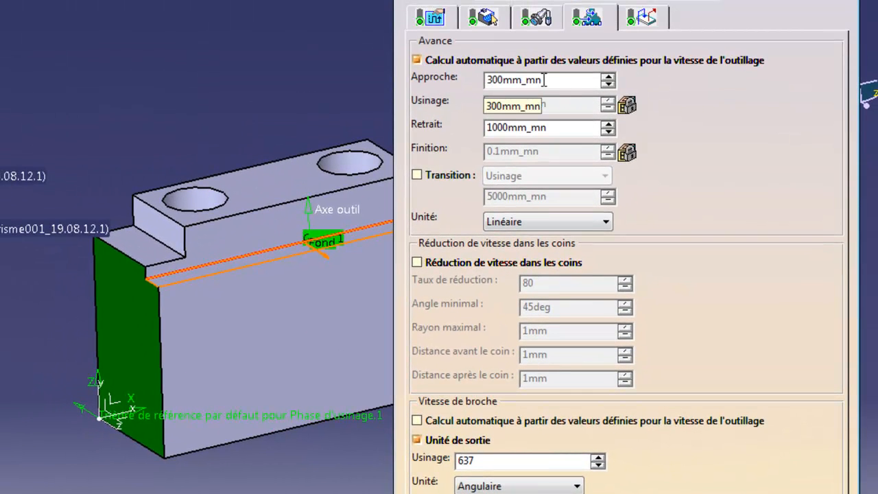
Step: Turn off automatic feedrate calculation and enter the machining feedrate as 0.07*3*637
left_click(417, 59)
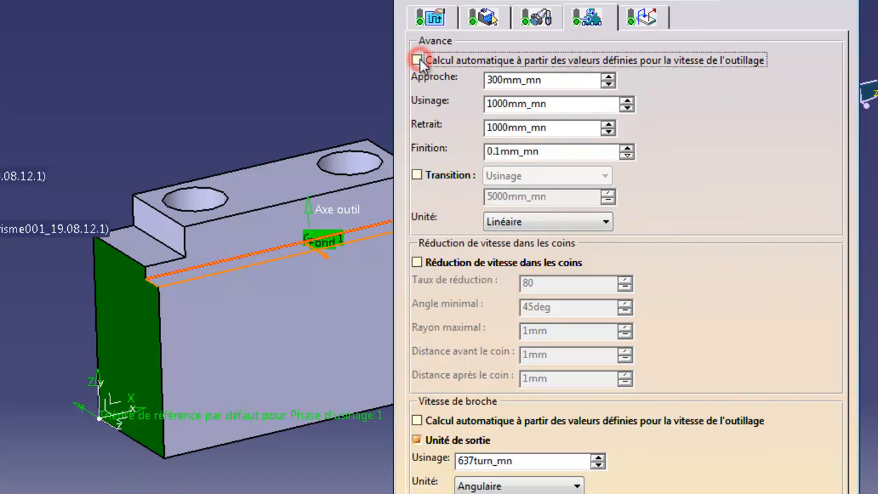
left_click_drag(575, 106, 472, 112)
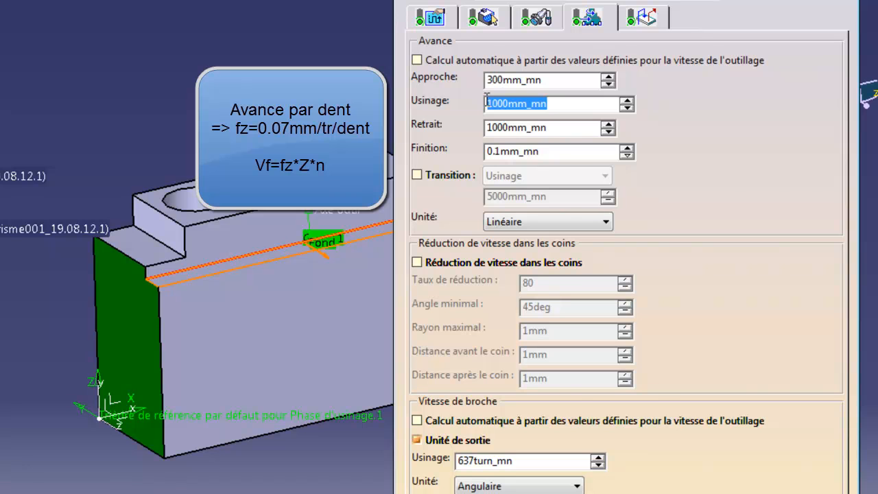
type("0.07*3*637")
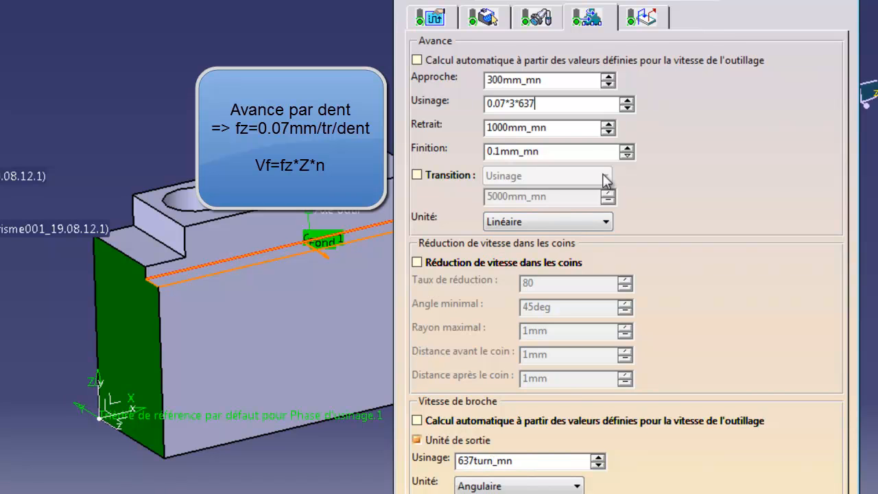
key("Return")
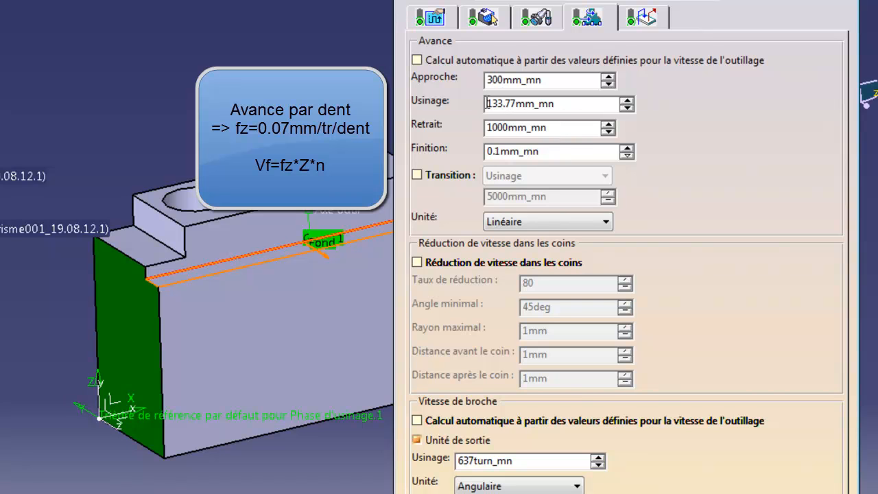
Step: Set the machining, approach and retract feedrates to 134 mm_mn each
left_click(580, 103)
left_click_drag(561, 104, 469, 99)
type("134")
left_click_drag(565, 80, 464, 92)
type("134")
left_click_drag(556, 127, 462, 127)
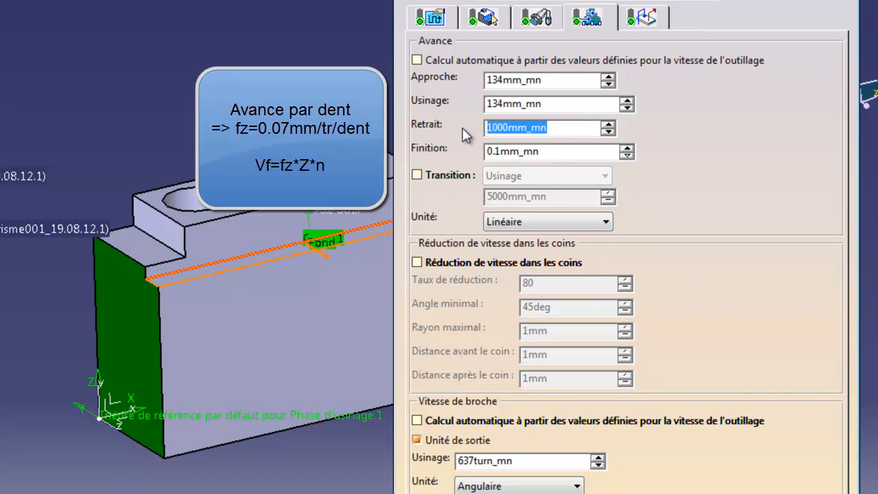
type("134")
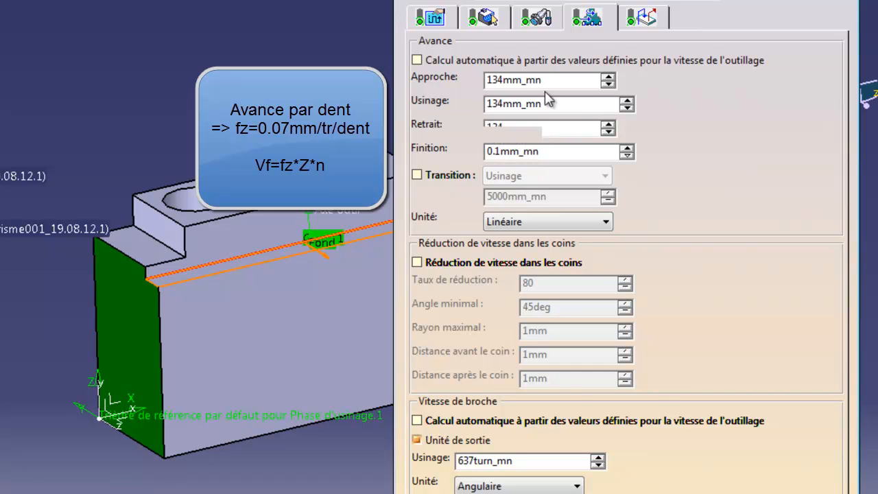
key("Return")
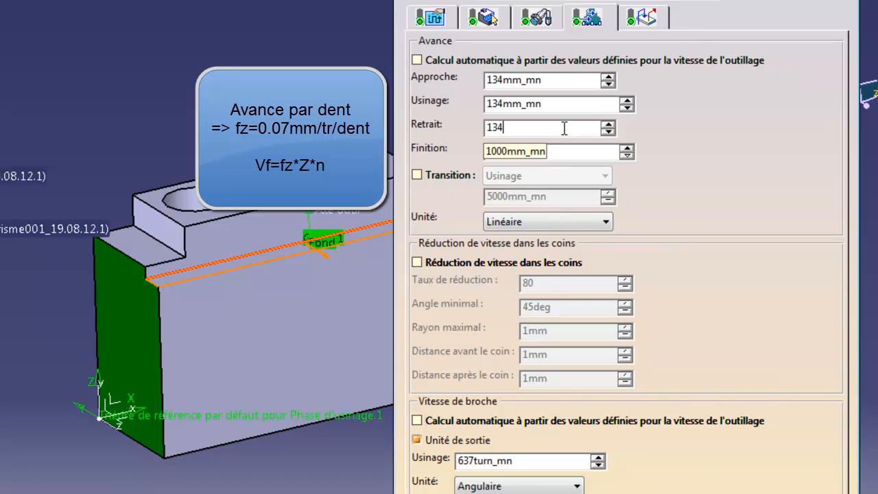
Step: Set the finishing feedrate to 134 mm_mn
double_click(572, 151)
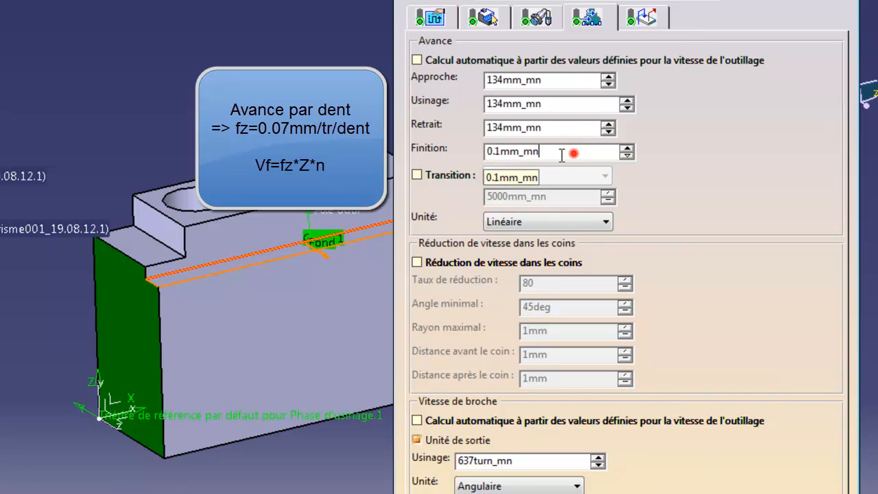
type("134")
key("Return")
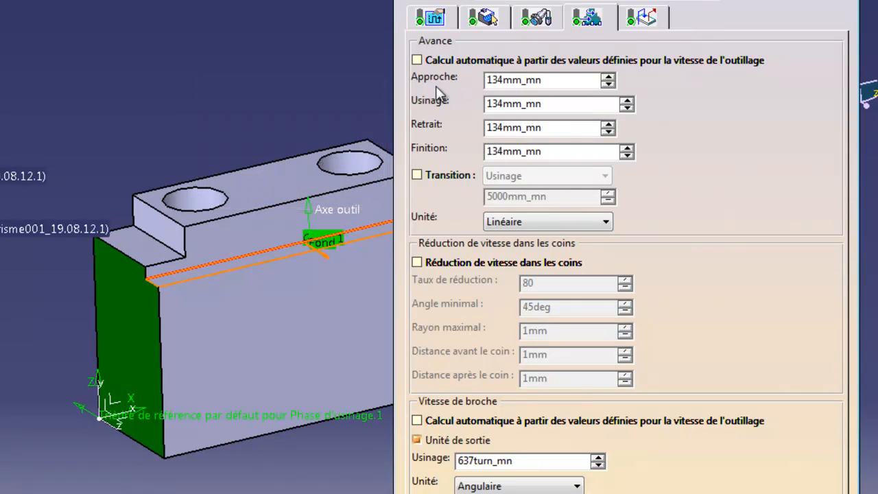
Step: Replay the contouring operation's tool path and place the replay window clear of the part
left_click(643, 19)
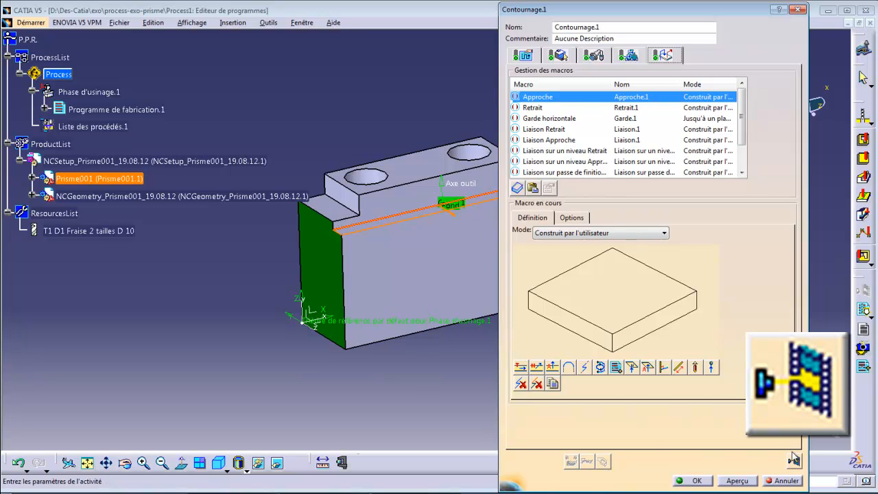
left_click(794, 461)
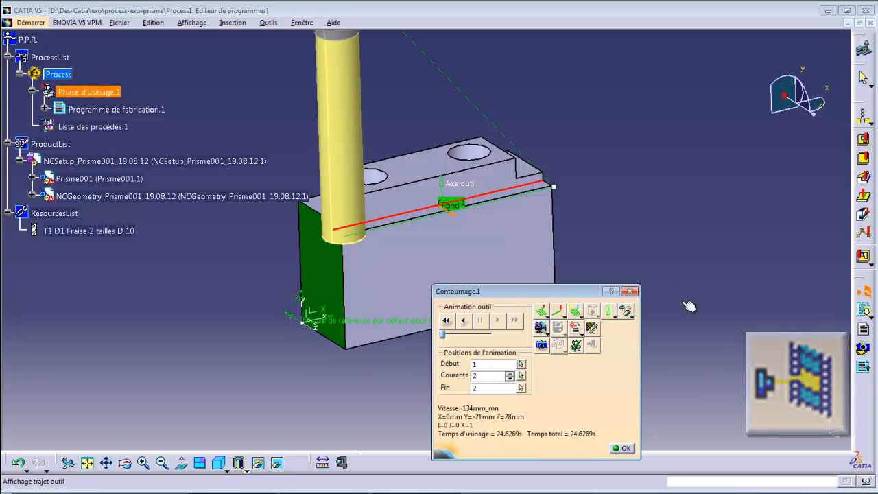
left_click_drag(509, 298, 644, 200)
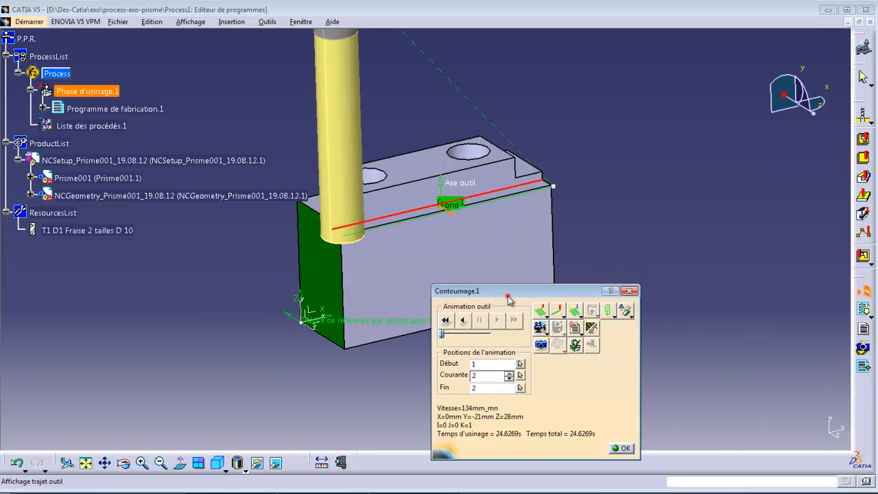
left_click_drag(590, 136, 590, 134)
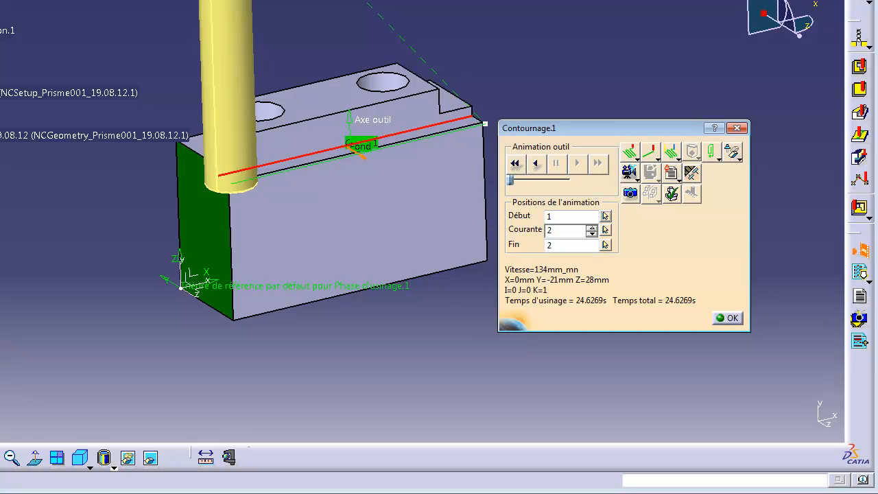
Step: Try the reversed machining side of the guide contour and replay the tool path, viewing the part from its end face
left_click(482, 129)
middle_click_drag(160, 192, 376, 178)
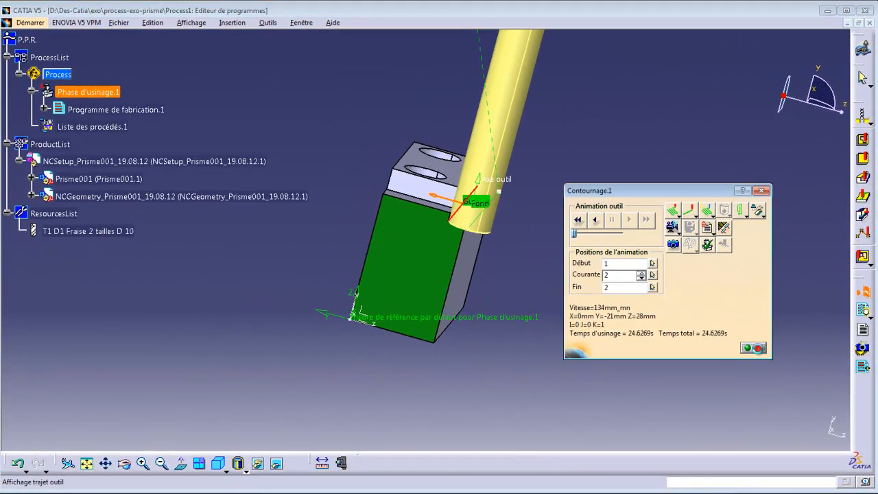
left_click(753, 347)
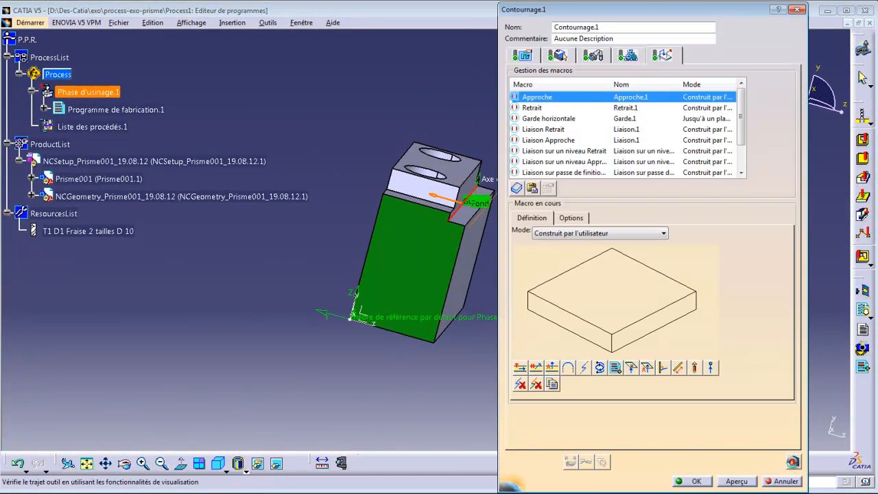
left_click(793, 461)
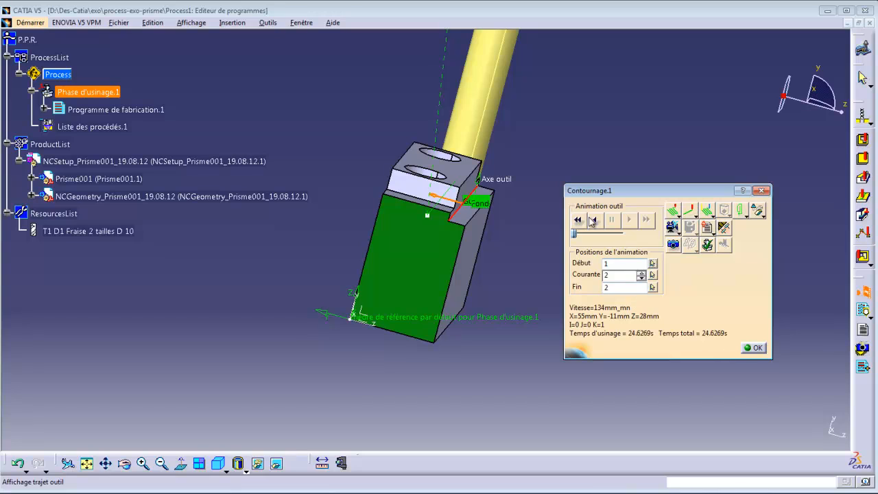
left_click(591, 220)
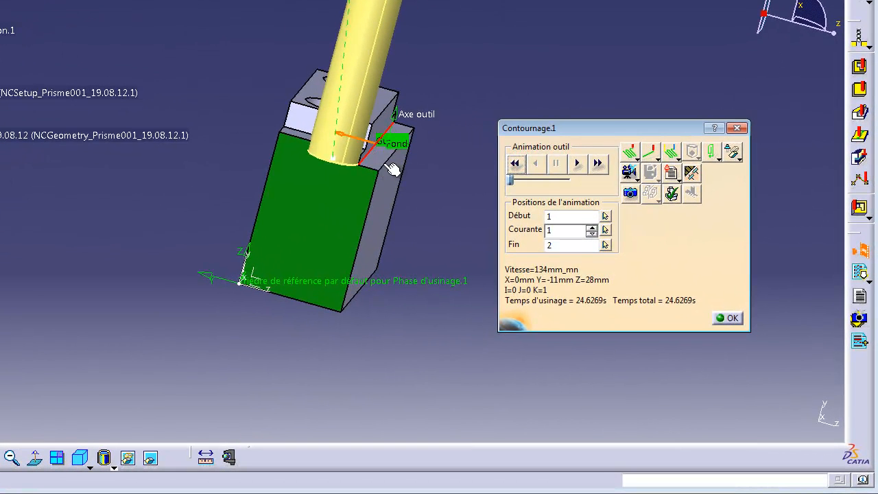
left_click(578, 165)
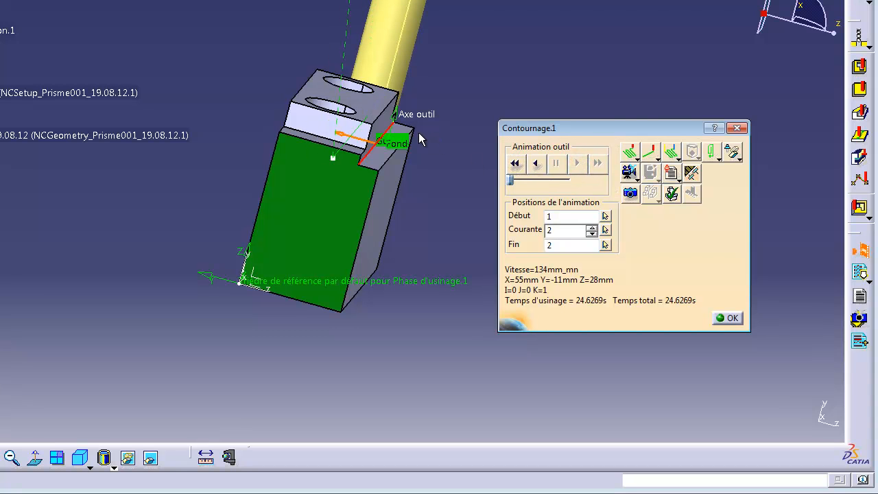
Step: Flip the guide contour's machining side back toward the outside of the part and replay the tool path
left_click(362, 138)
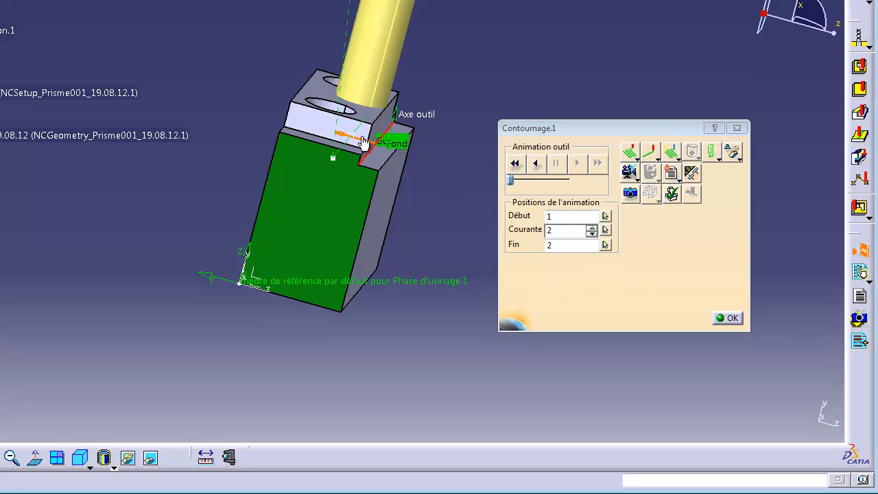
left_click(361, 140)
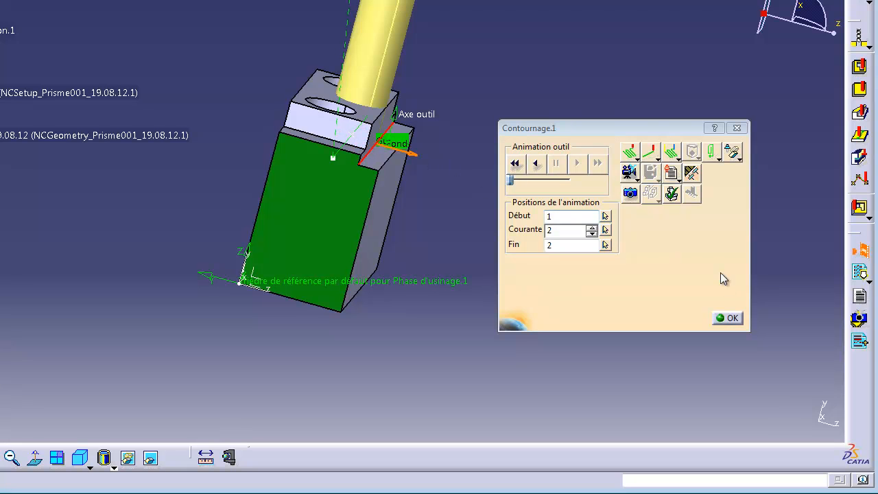
left_click(725, 318)
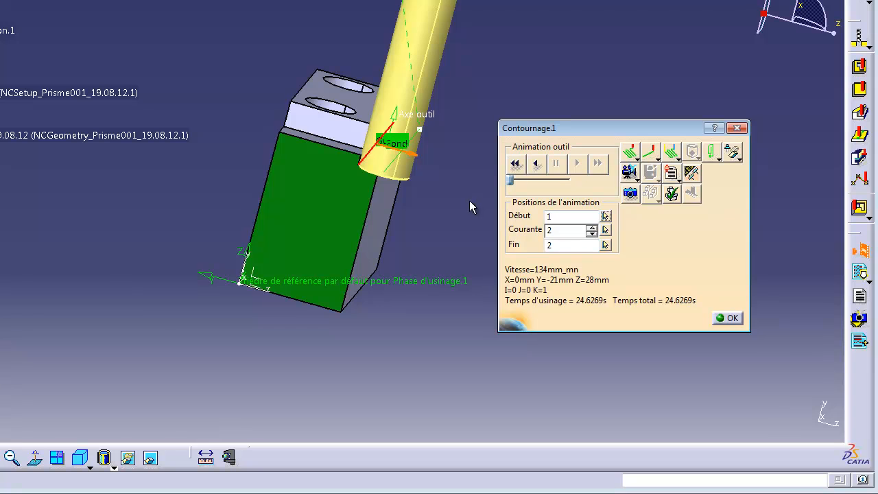
middle_click_drag(470, 202, 254, 248)
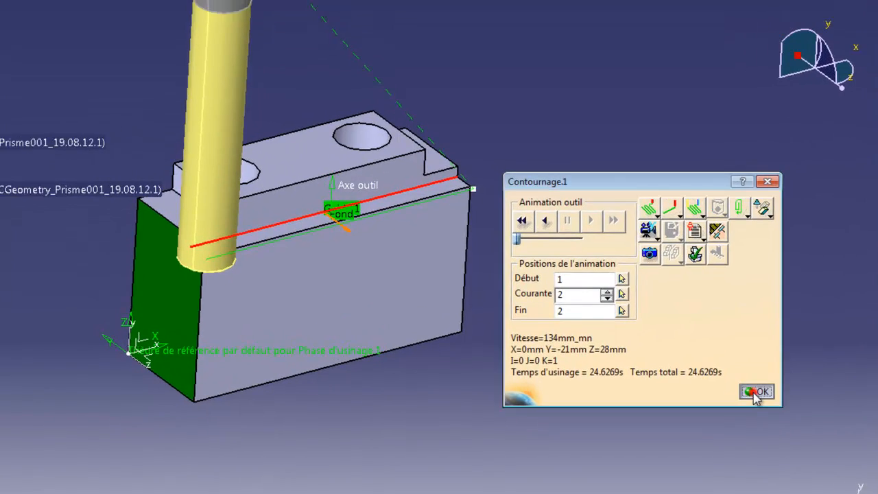
left_click(728, 318)
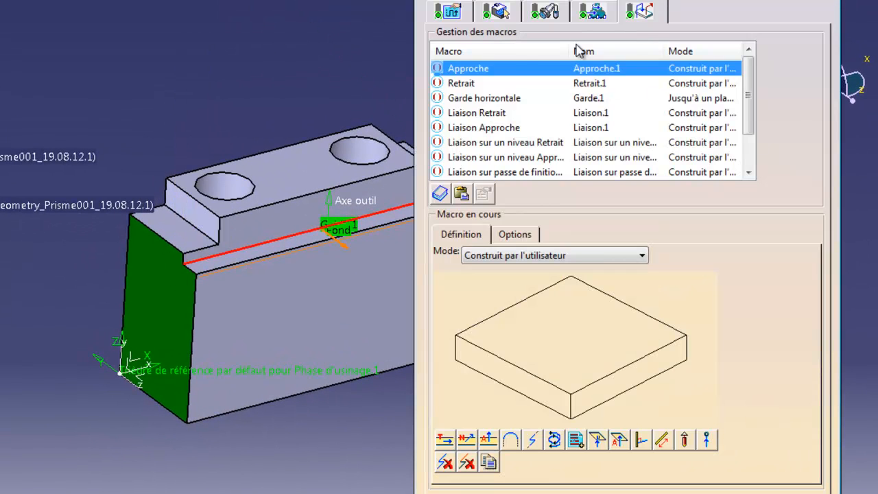
Step: Activate the approach macro (Approche) and set its mode to Horizontal horizontal axial
right_click(492, 70)
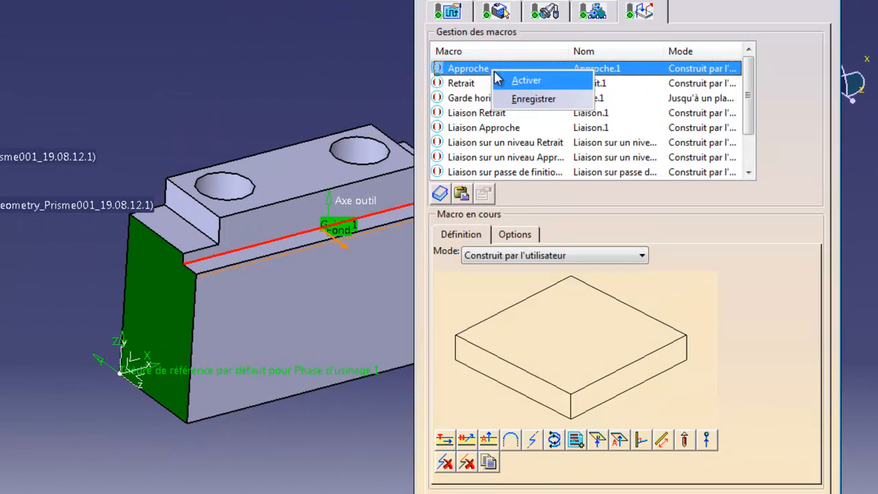
left_click(525, 81)
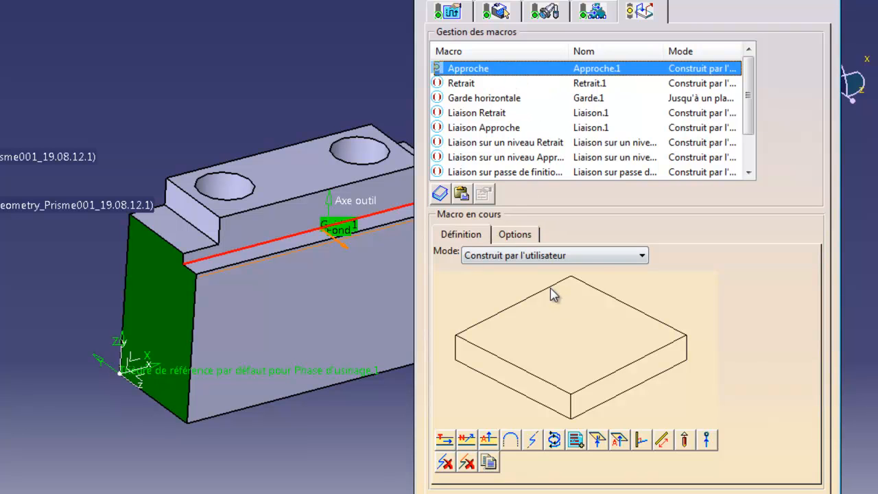
left_click(641, 256)
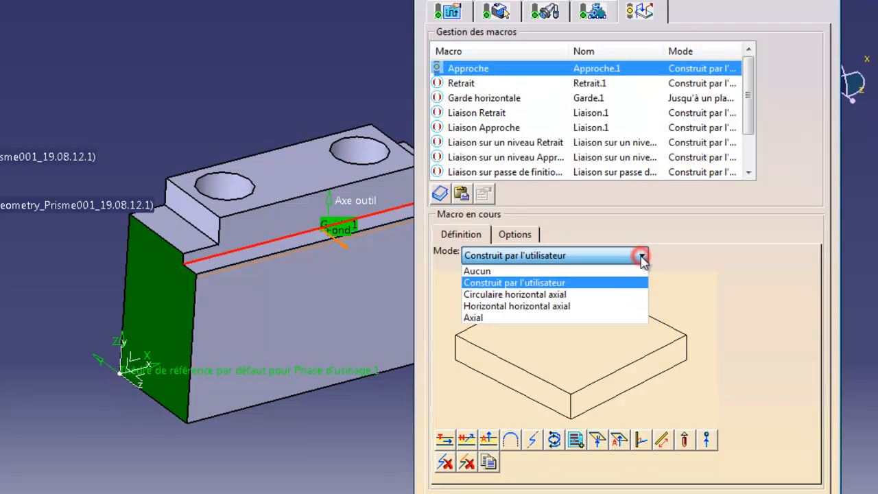
left_click(561, 308)
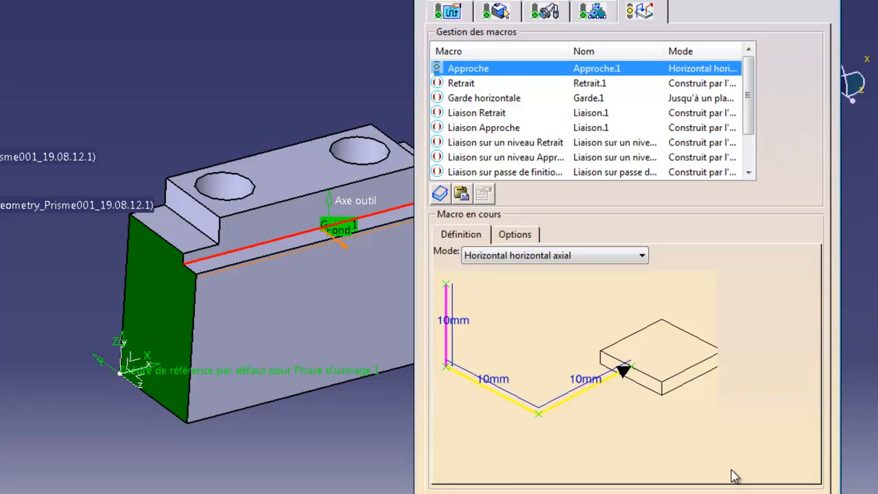
Step: Activate the retract macro (Retrait) and set its mode to Horizontal horizontal axial
left_click(523, 83)
right_click(524, 83)
left_click(545, 92)
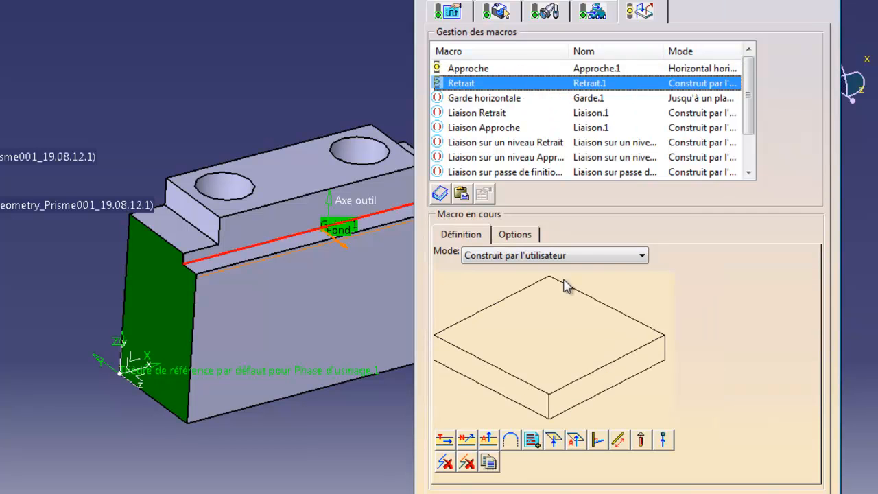
left_click(625, 257)
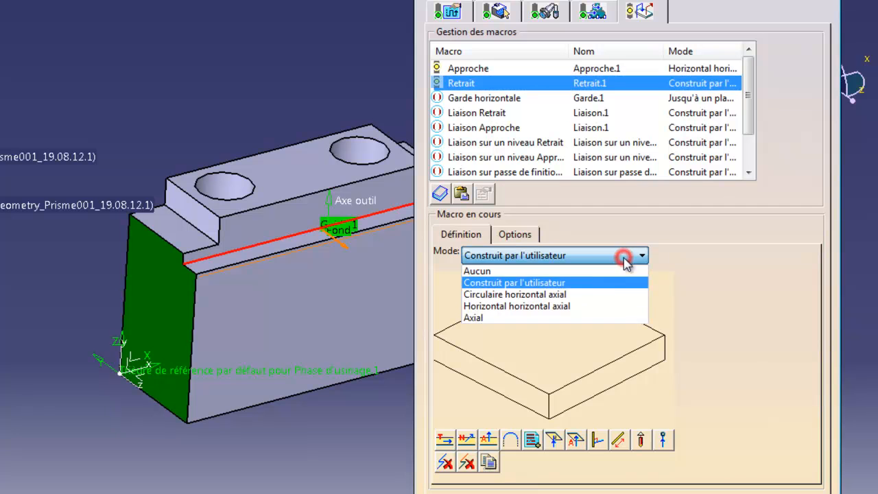
left_click(588, 306)
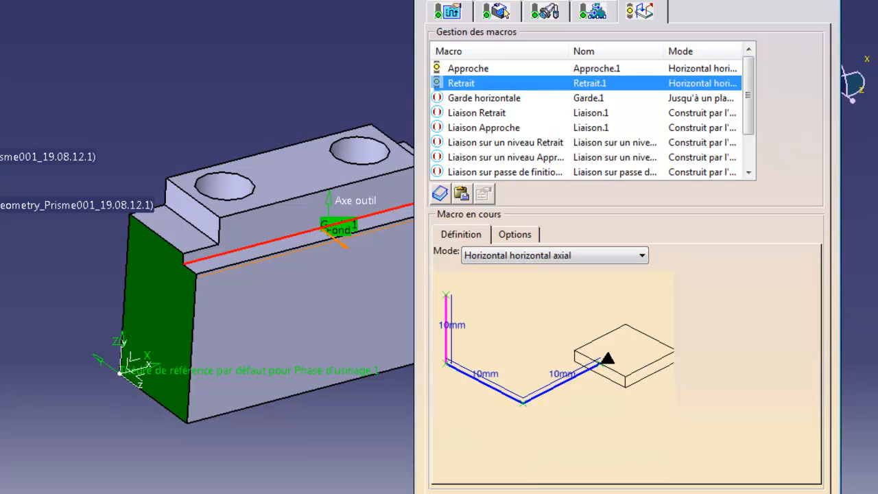
Step: Replay the contouring tool path from its start to check the approach and retract motions
left_click(646, 474)
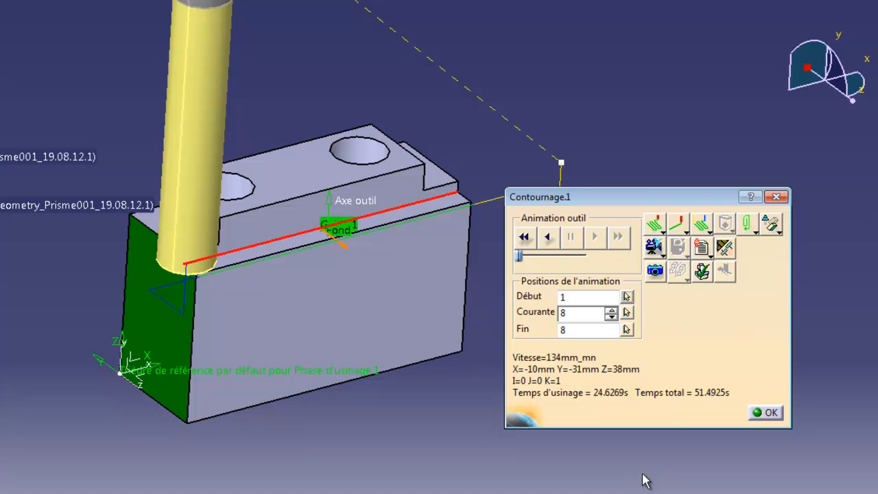
left_click_drag(588, 202, 641, 260)
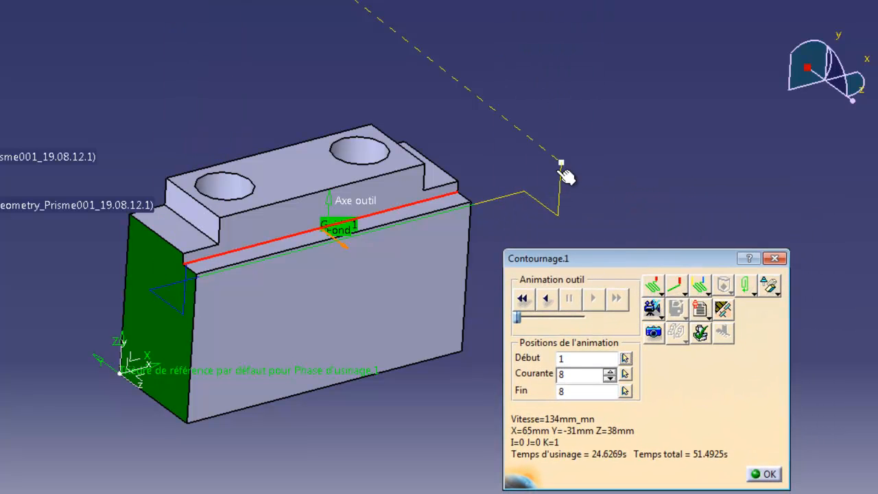
left_click(523, 298)
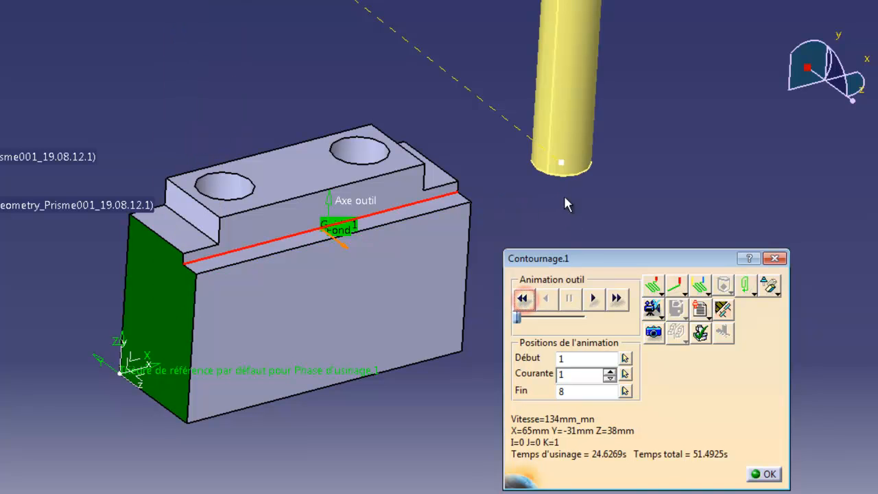
left_click(593, 297)
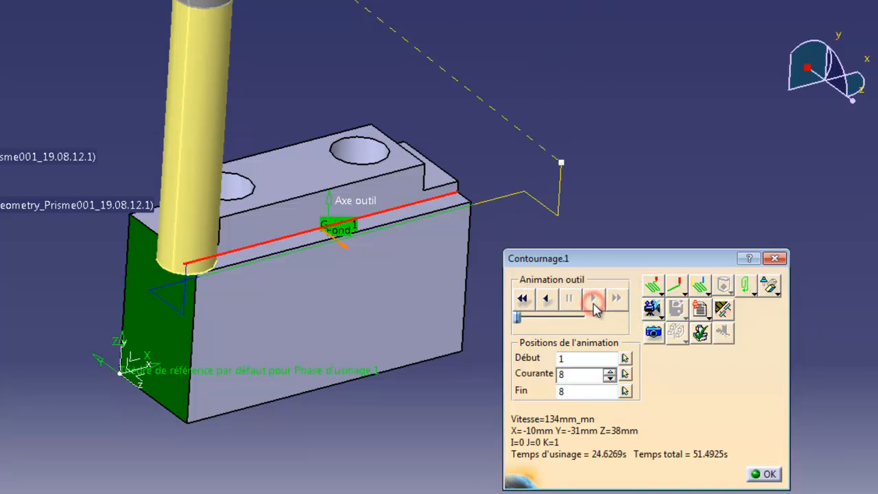
Step: Switch the replay to point-by-point mode, step the tool from the first to the last position, and close the replay
left_click(661, 293)
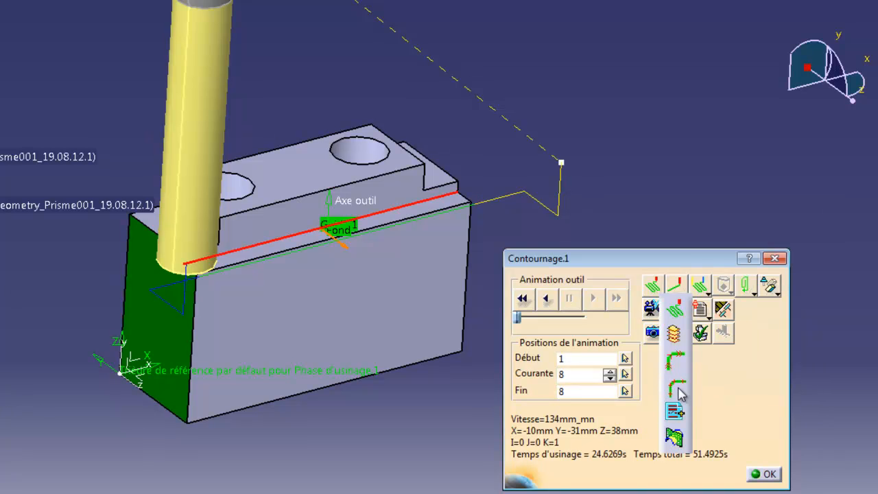
left_click(677, 389)
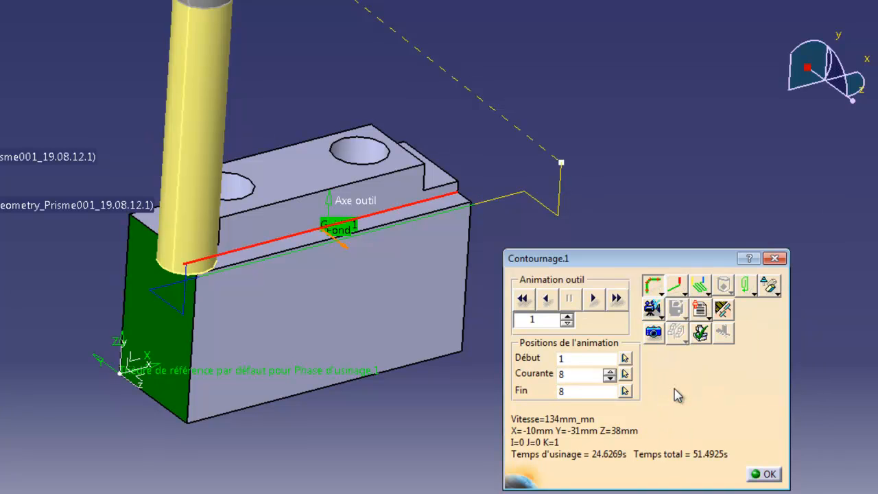
left_click(523, 298)
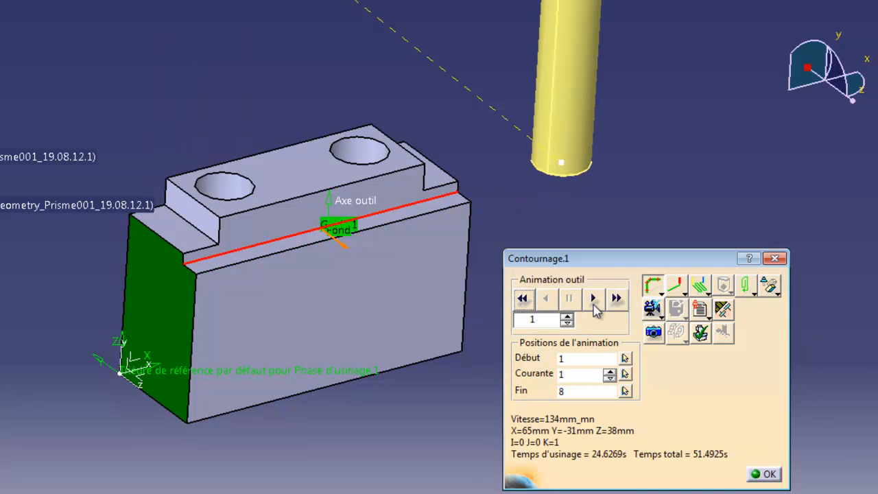
left_click(594, 300)
left_click(594, 301)
left_click(593, 301)
left_click(594, 300)
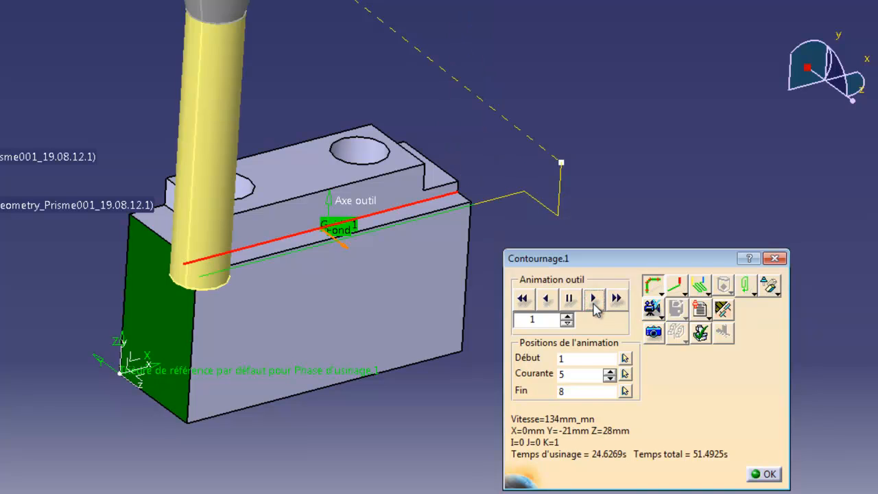
left_click(594, 301)
left_click(594, 301)
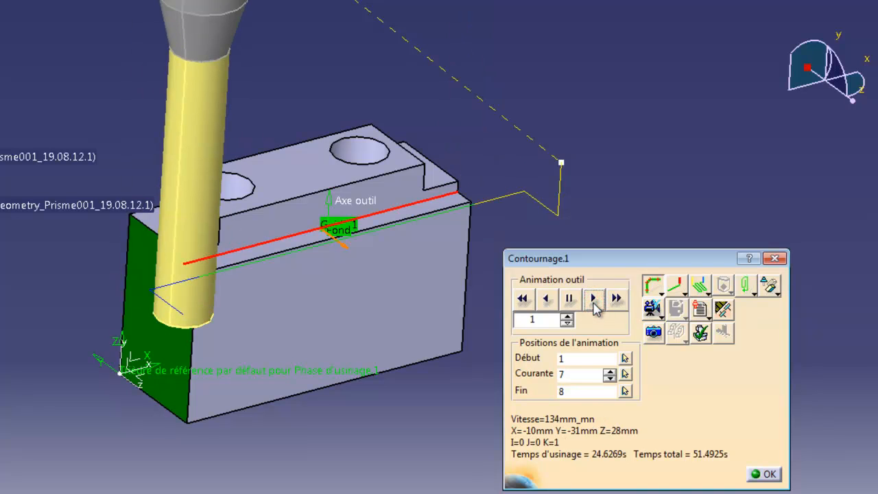
left_click(594, 300)
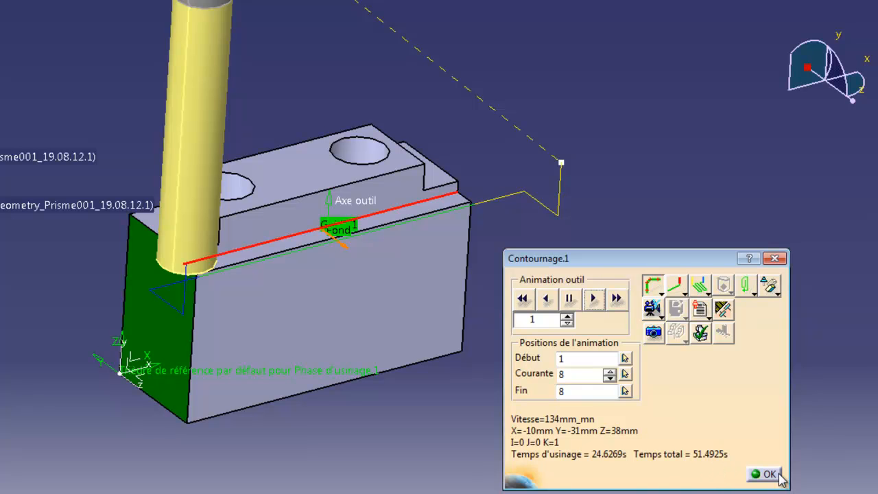
left_click(768, 474)
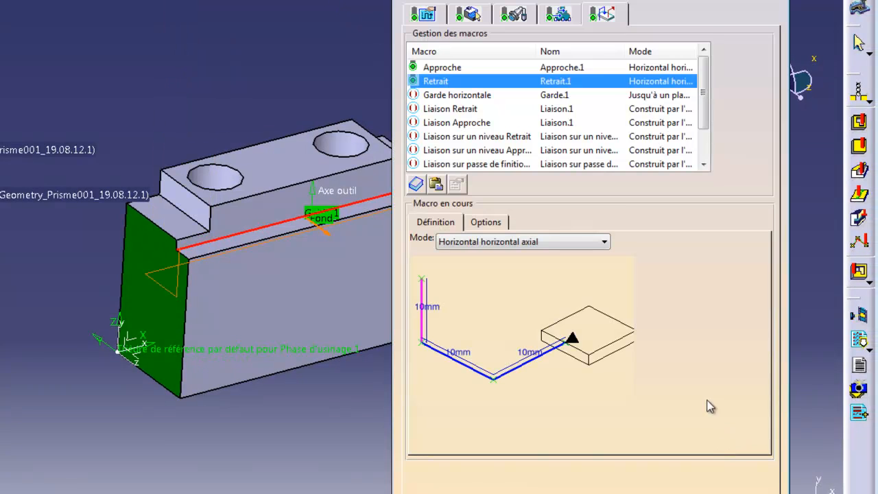
Step: Review the contouring operation's geometry, tool and its compensation, feeds and speeds, macros, machining parameters and pass settings
left_click(468, 17)
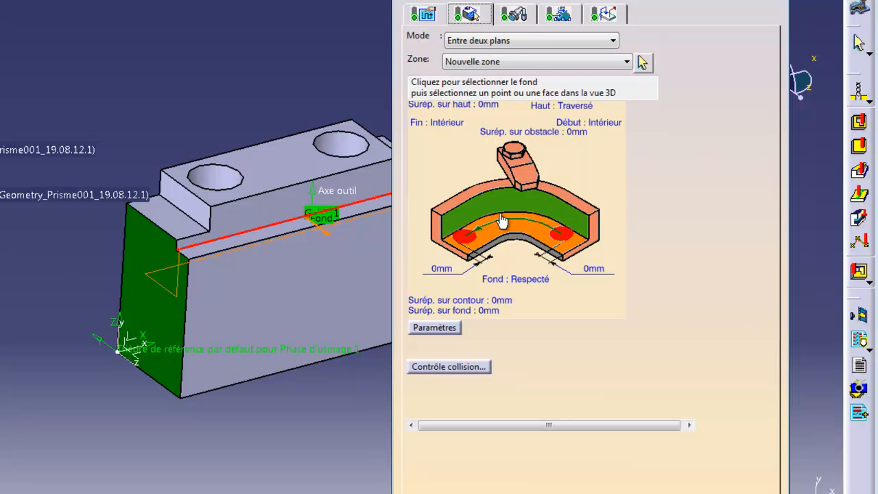
left_click(511, 14)
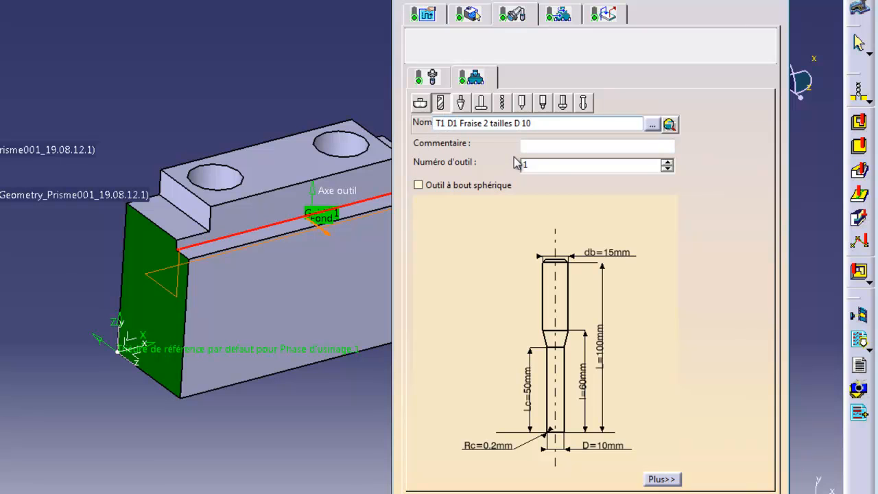
left_click(663, 479)
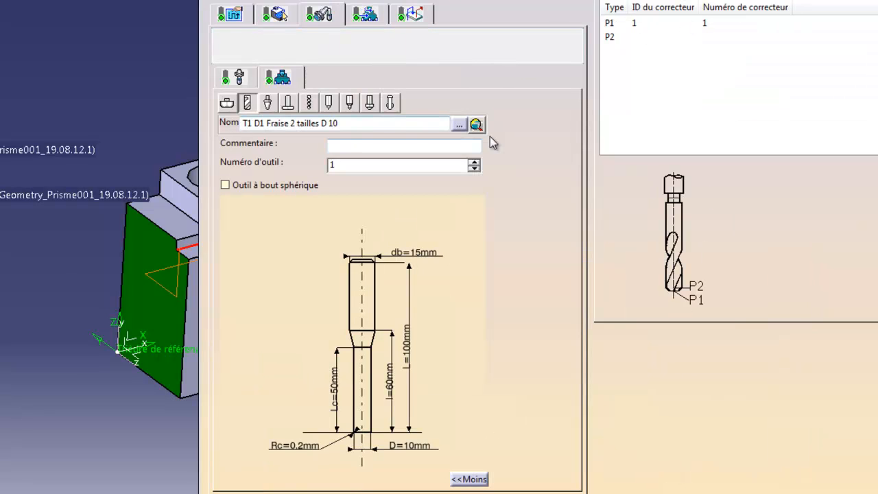
left_click(364, 14)
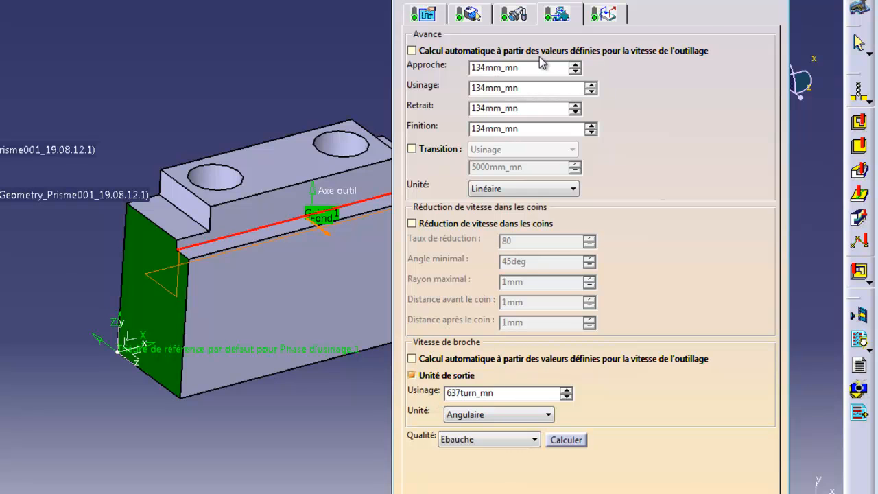
left_click(603, 14)
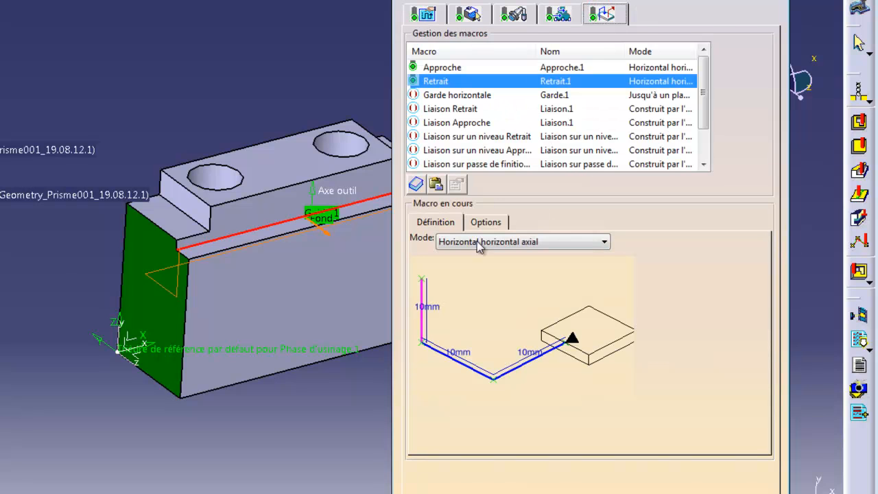
left_click(439, 14)
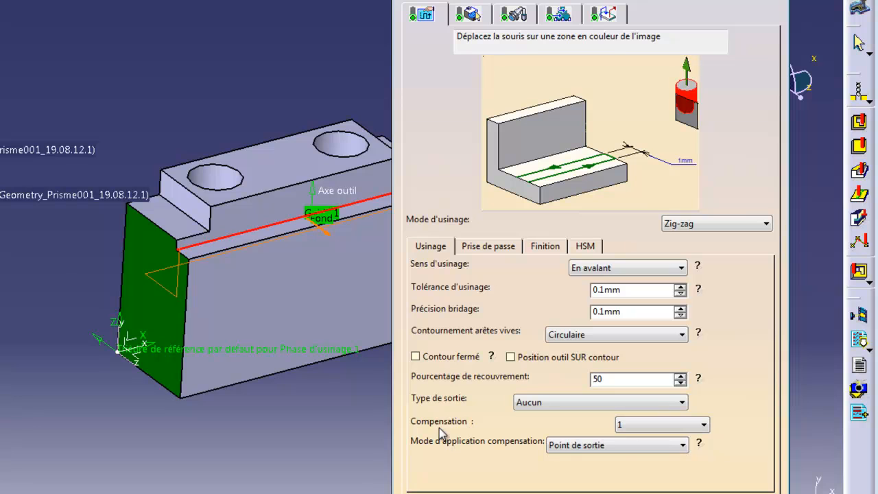
left_click(708, 425)
left_click(708, 426)
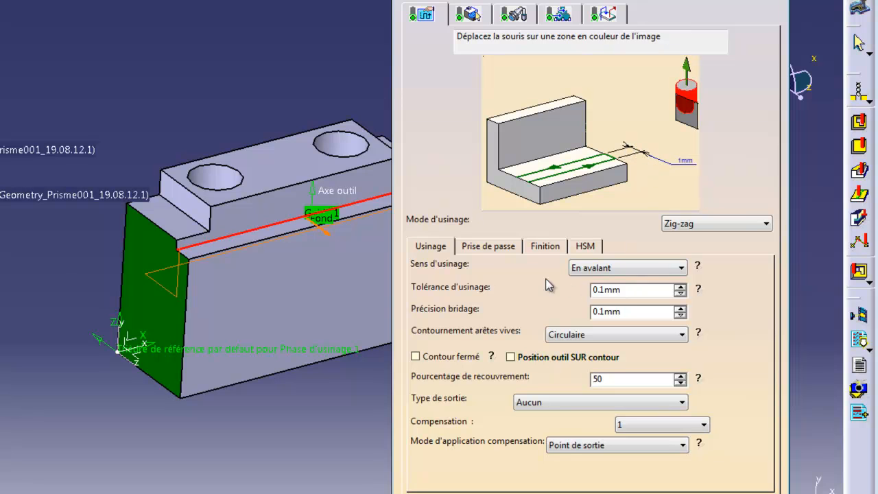
left_click(502, 248)
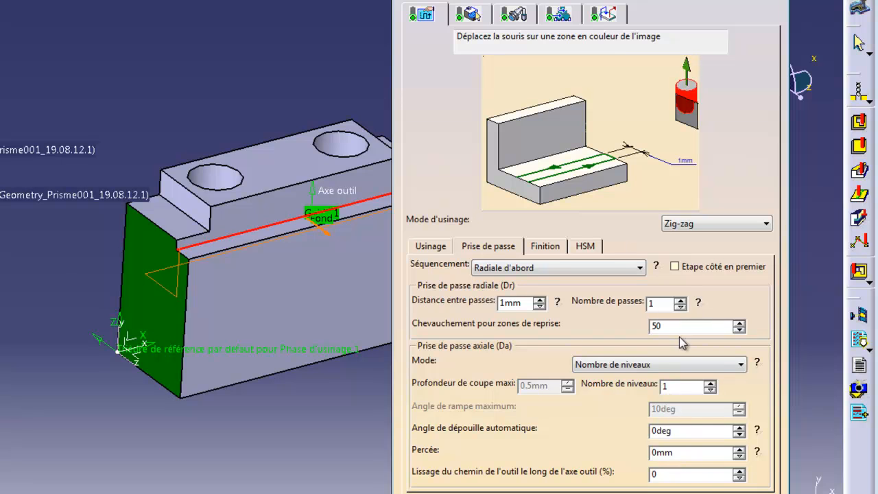
left_click(469, 15)
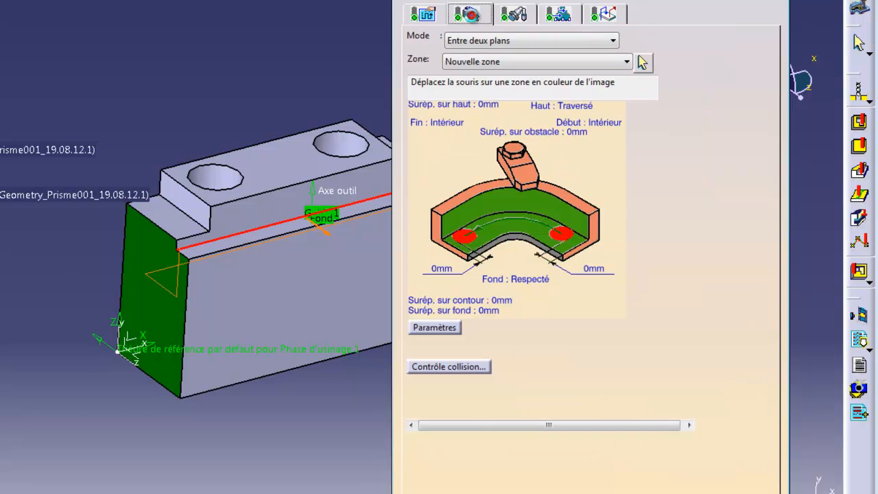
Step: Close the contouring operation, expand Changement outil.1 in the manufacturing program, and select Contournage.1 as the insertion point
left_click(642, 63)
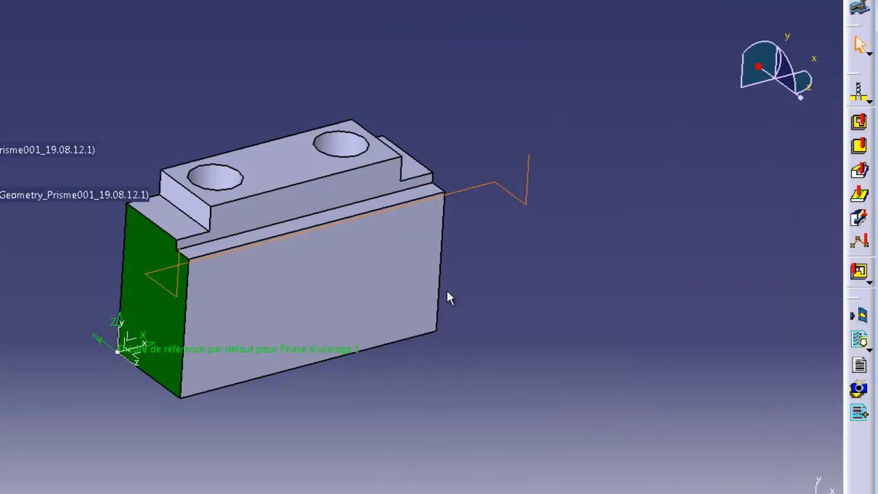
left_click(45, 109)
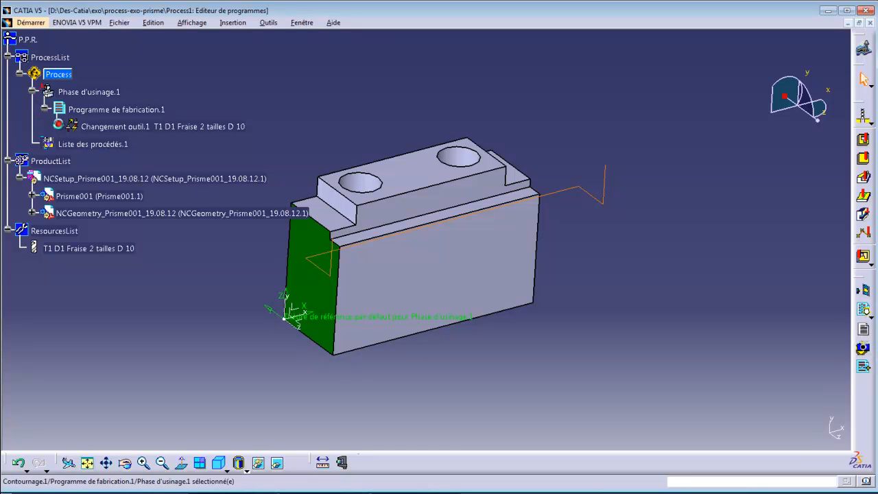
left_click(58, 127)
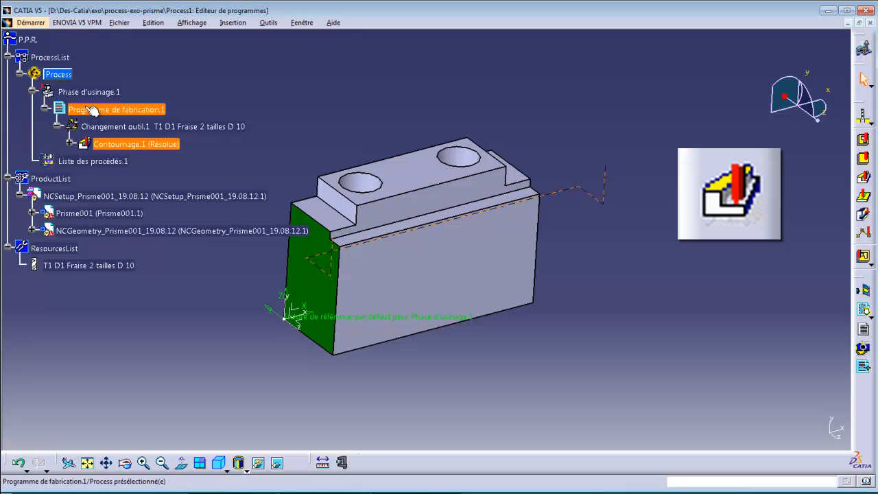
left_click(138, 149)
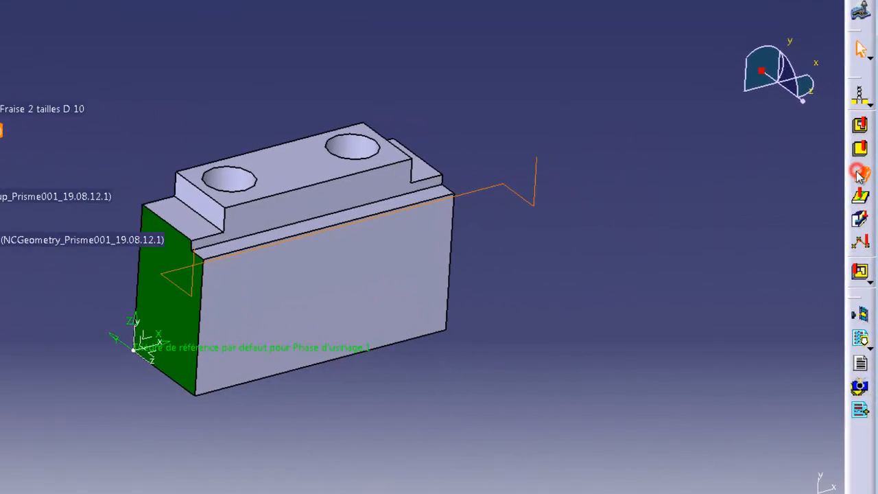
Step: Insert a new contouring operation with the end step's wall base edge as guide and the step's horizontal face as bottom
left_click(861, 175)
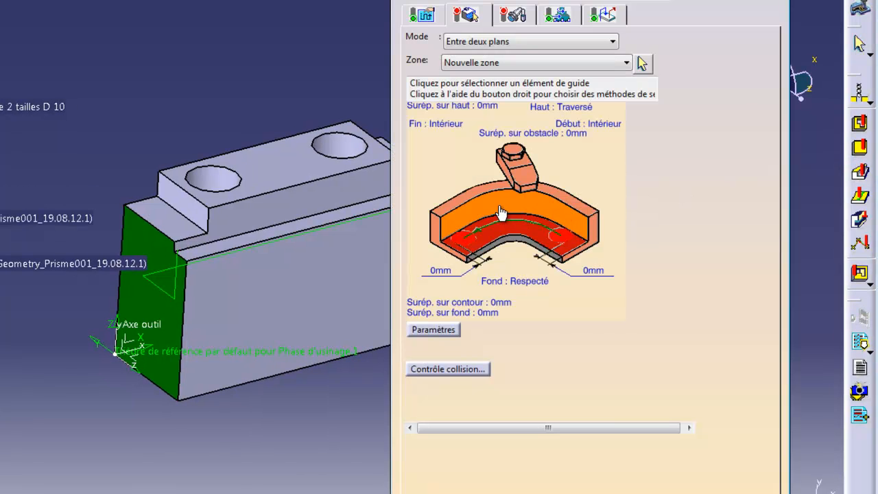
left_click(497, 211)
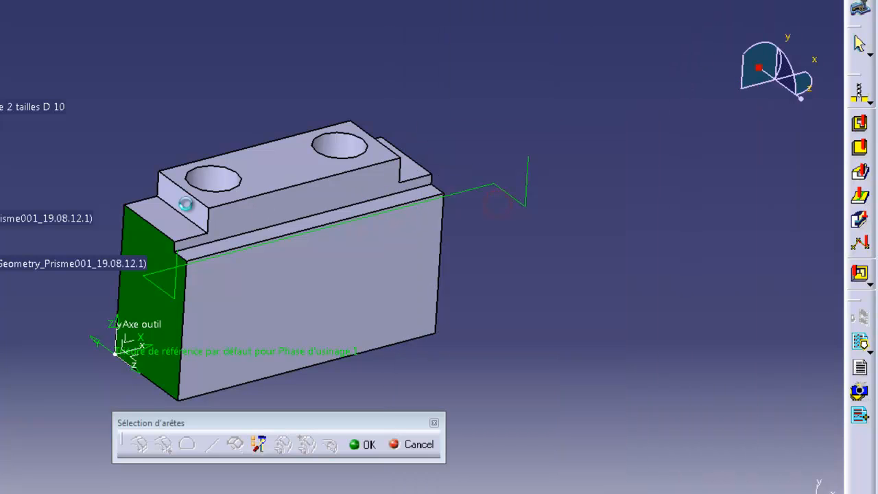
left_click(189, 220)
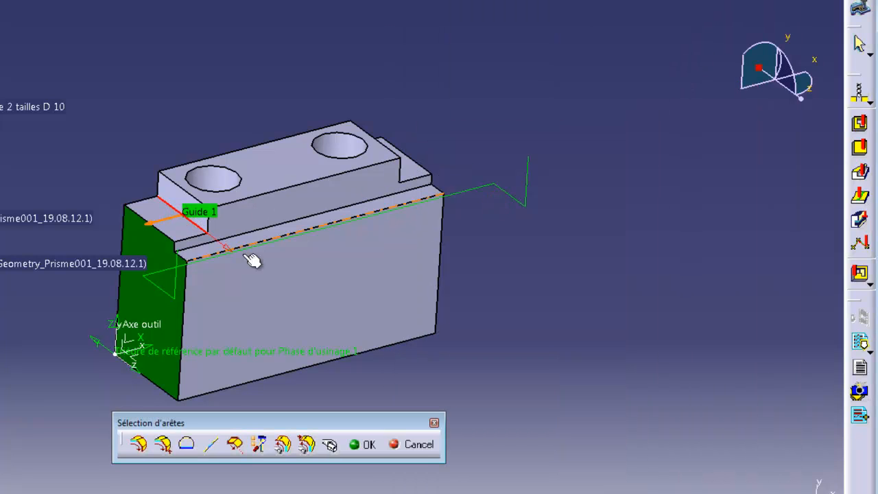
left_click(369, 444)
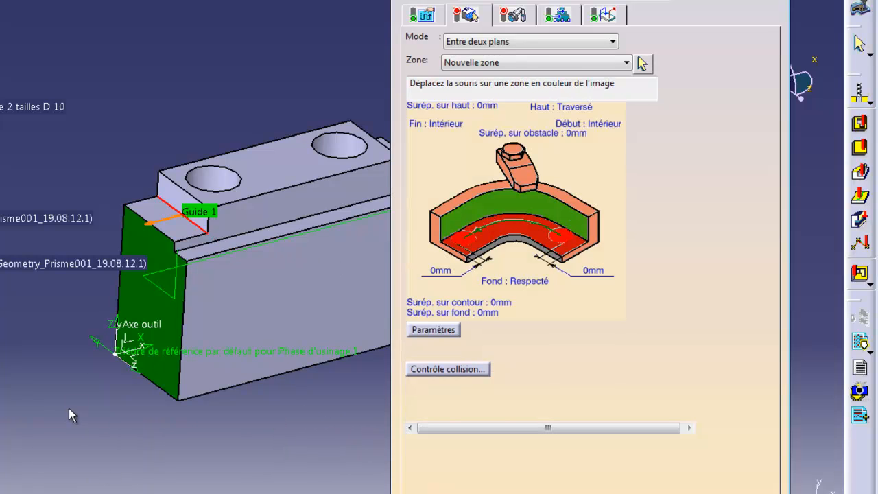
left_click(499, 232)
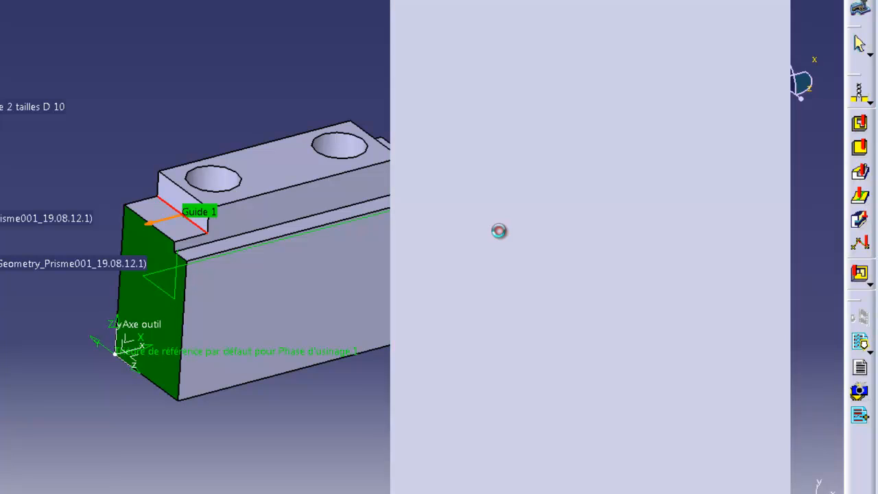
left_click(177, 229)
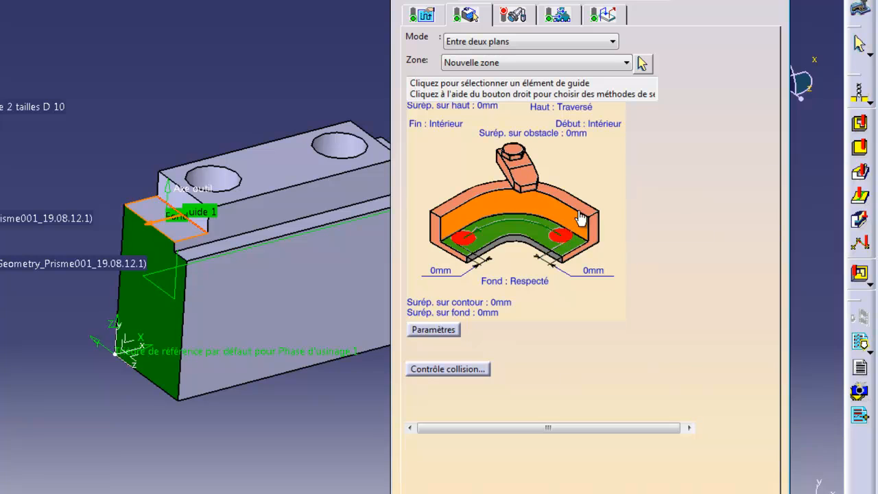
Step: Assign a new end mill to the operation and name it "T2 D2 Fraise 2 tailles D 16"
left_click(511, 15)
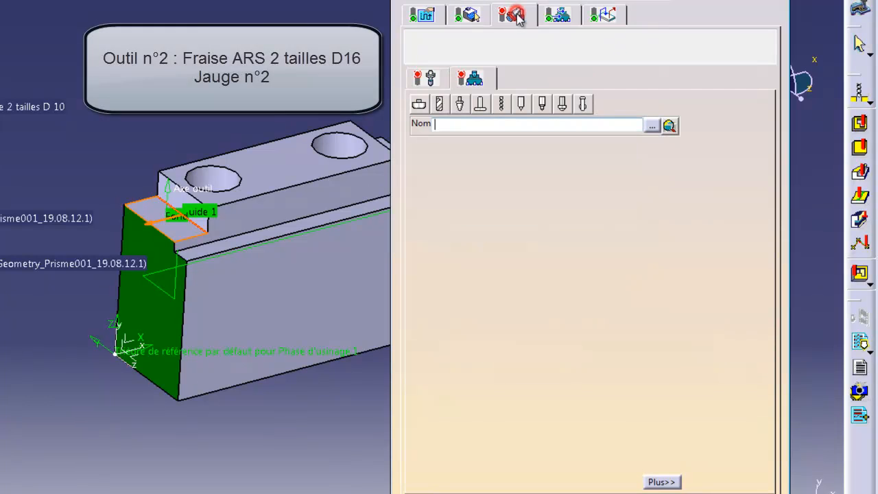
left_click(440, 106)
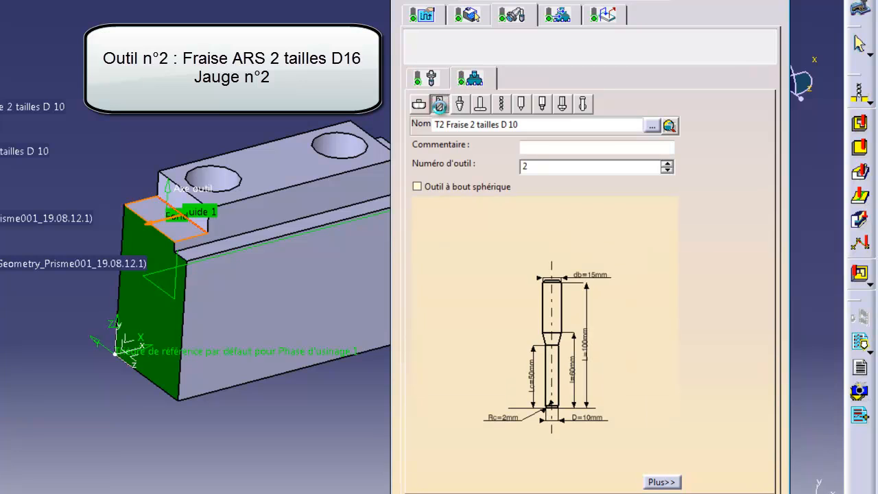
left_click(446, 124)
type("D1")
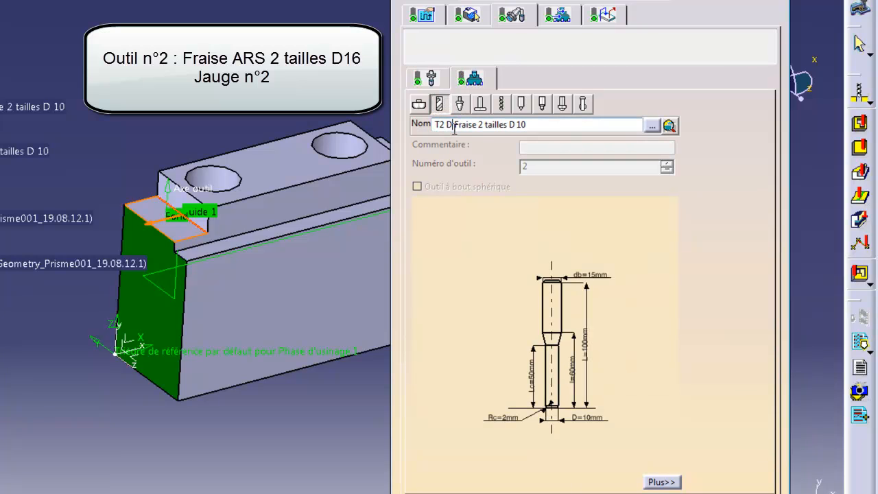
double_click(532, 125)
type("1")
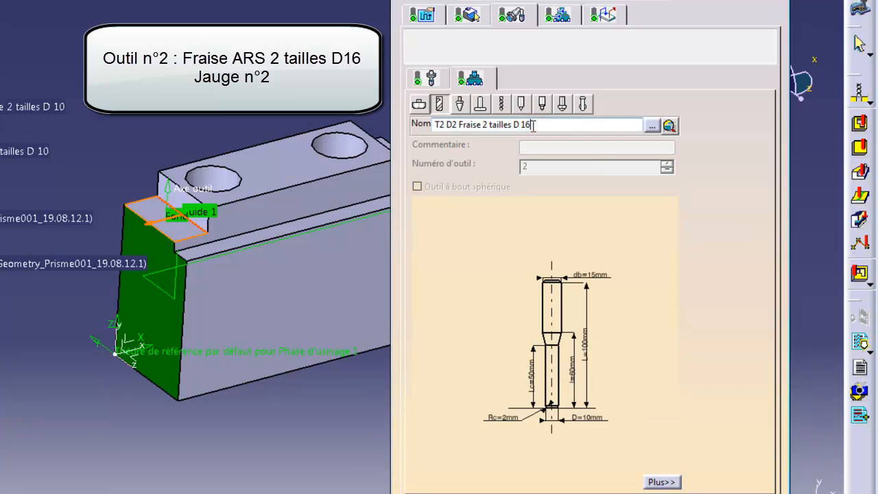
type("6")
key("Return")
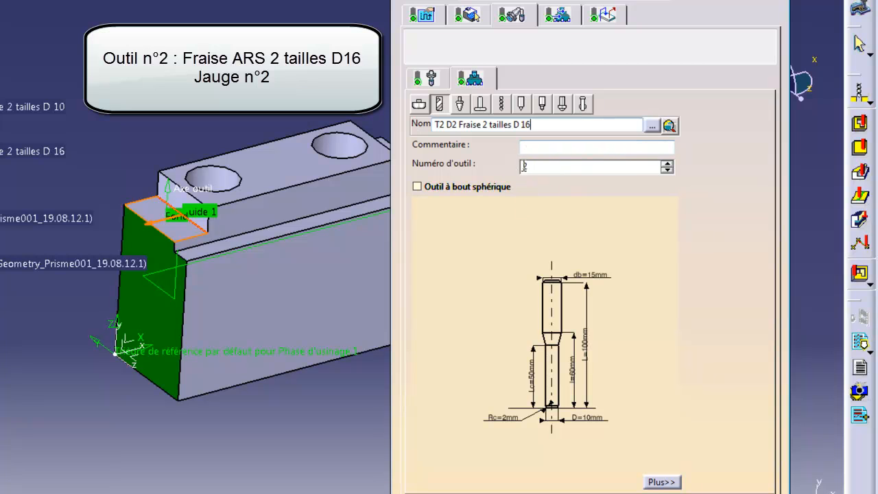
Step: Set the end mill's nominal diameter to 16 mm and its corner radius to 0.2 mm
double_click(591, 425)
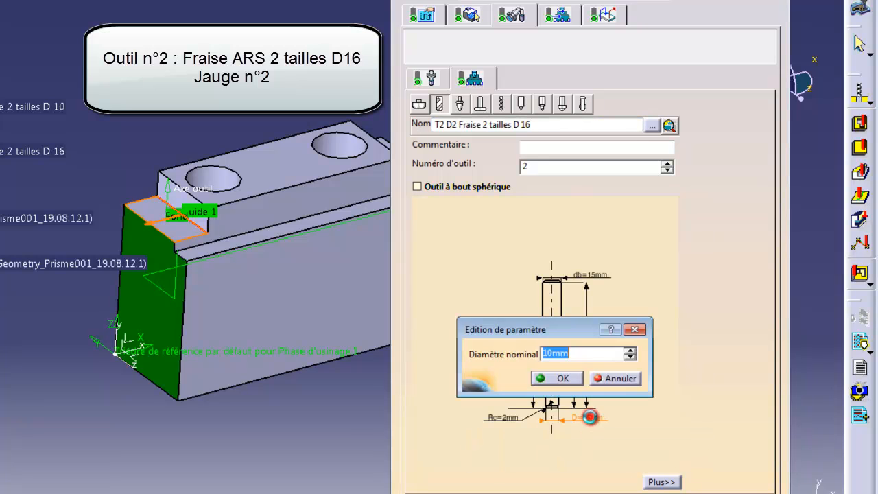
type("16")
key("Return")
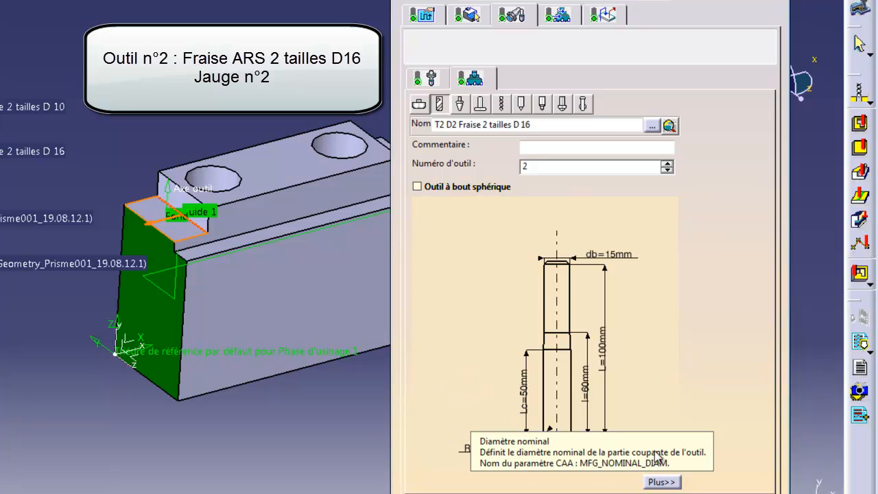
left_click(549, 168)
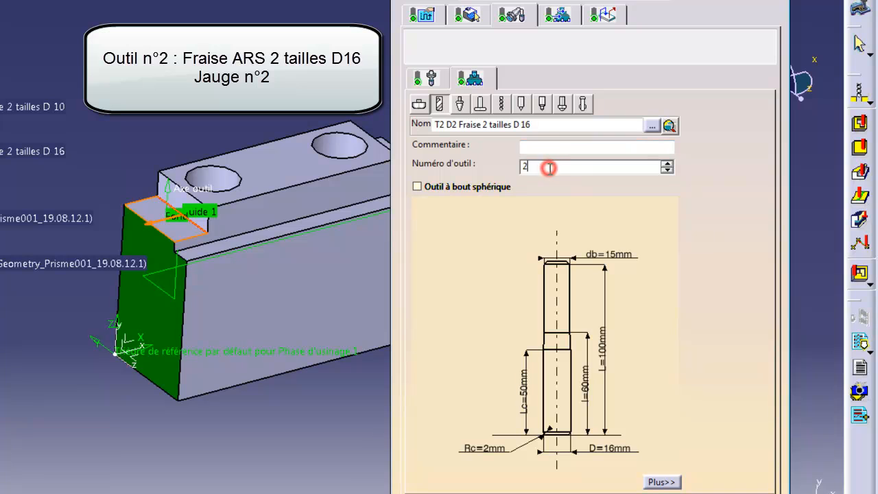
double_click(496, 449)
type("0.2")
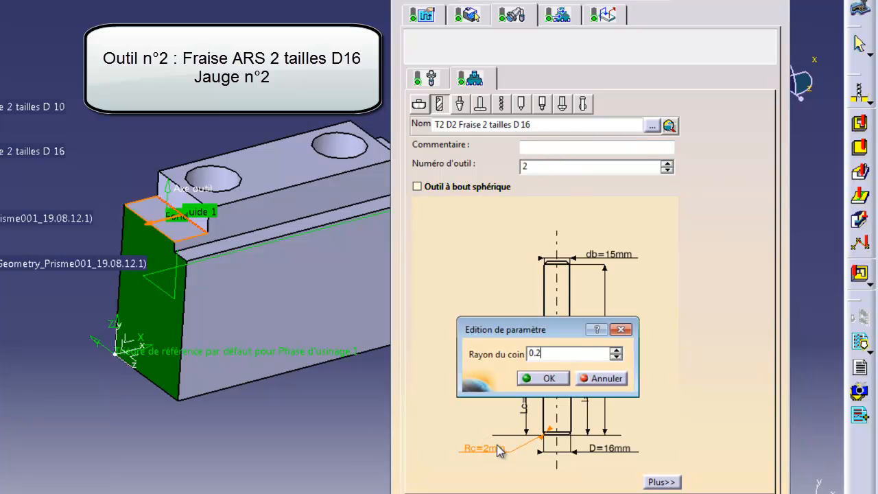
key("Return")
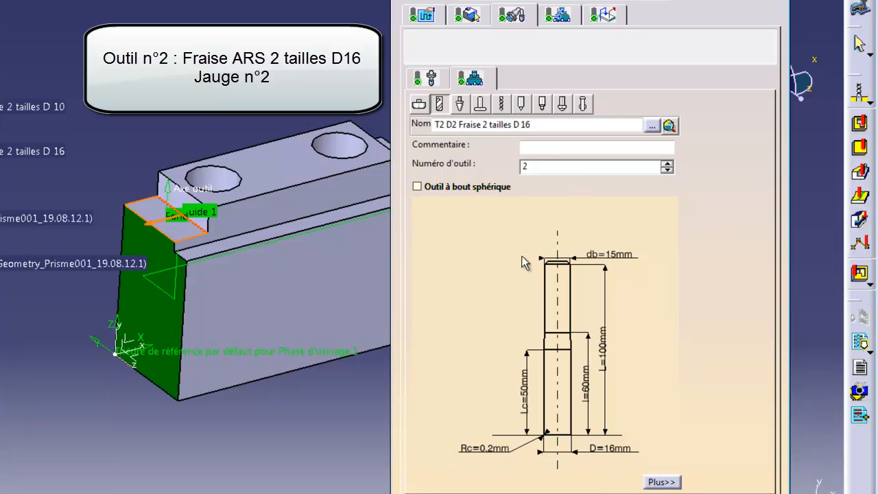
Step: Set the corrector ID and corrector number of the tool's P1 compensation to 2
left_click(667, 481)
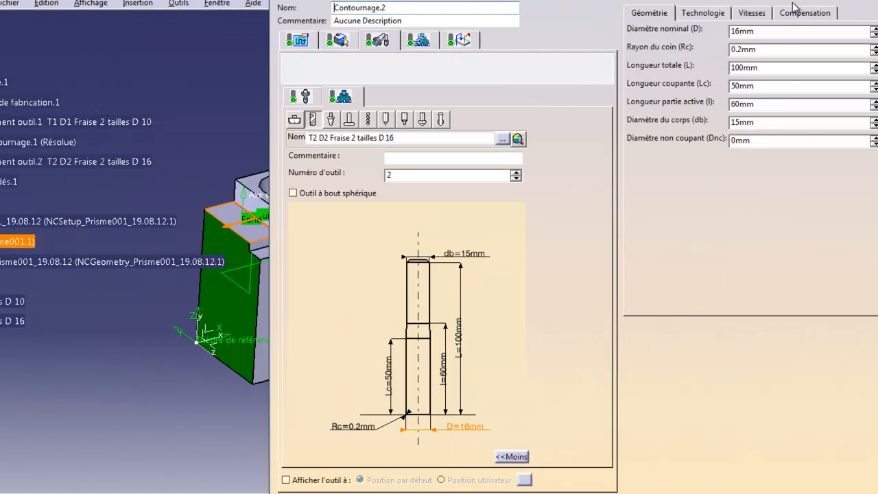
left_click(797, 15)
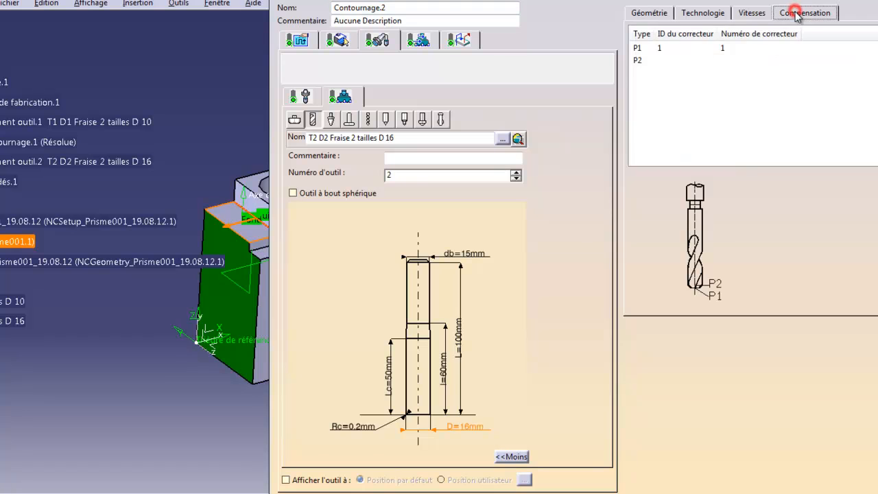
double_click(714, 50)
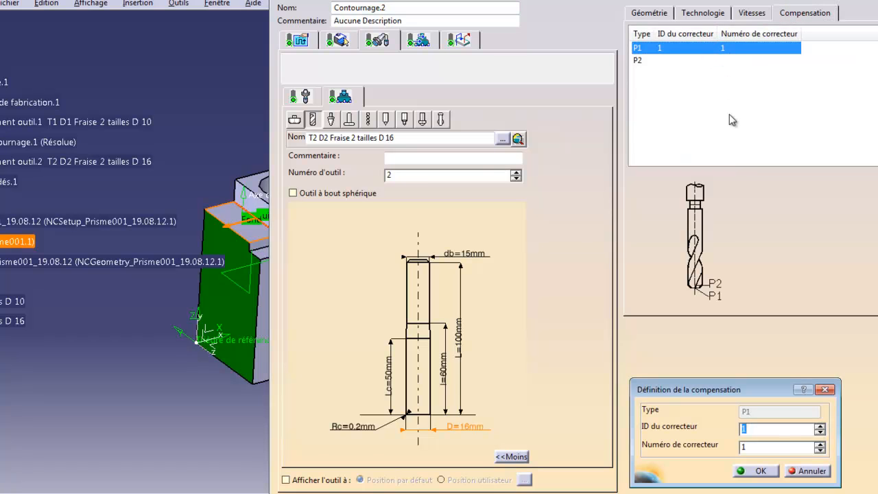
double_click(759, 446)
type("2")
left_click(750, 471)
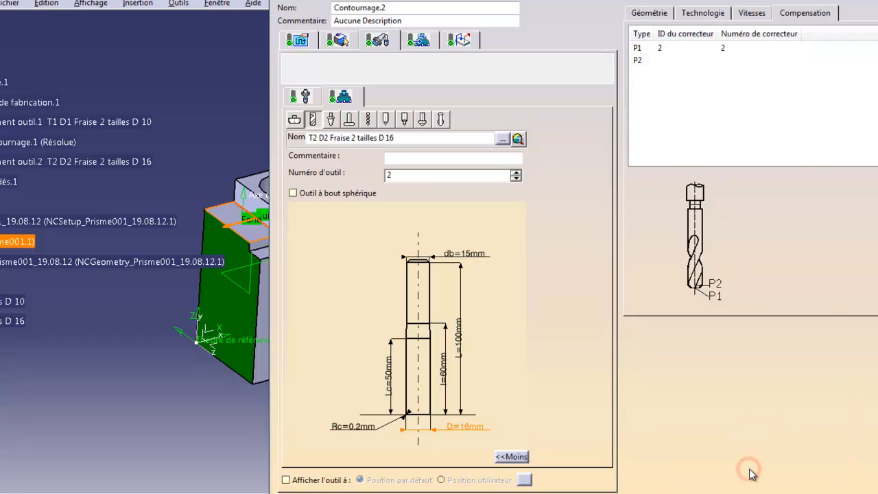
Step: Disable automatic spindle speed calculation for the contouring operation and set its machining spindle speed to 398 turn_mn
left_click(420, 41)
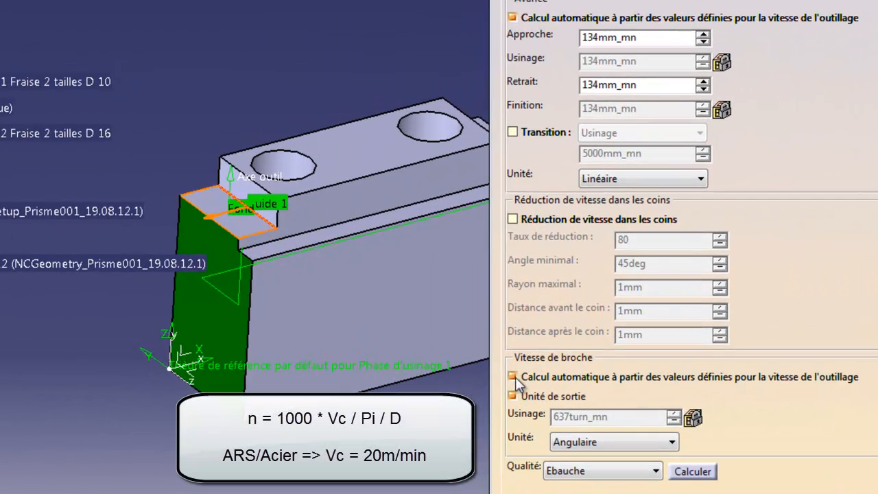
left_click(460, 349)
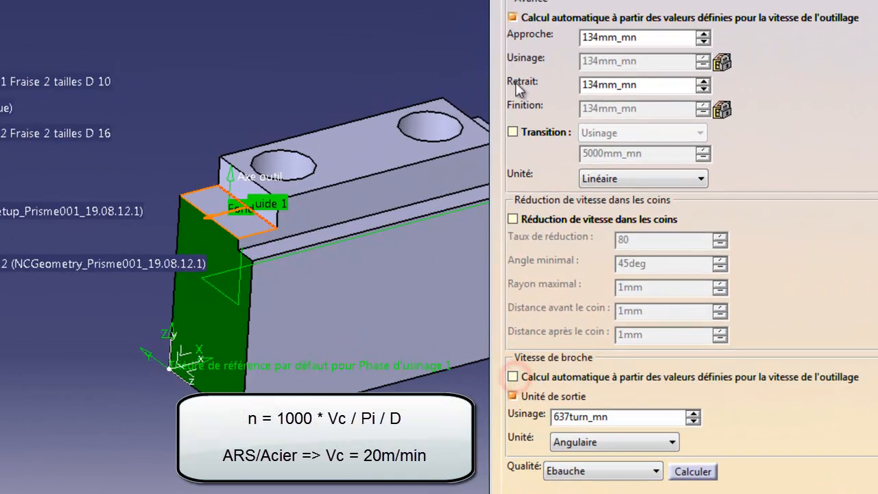
left_click(639, 421)
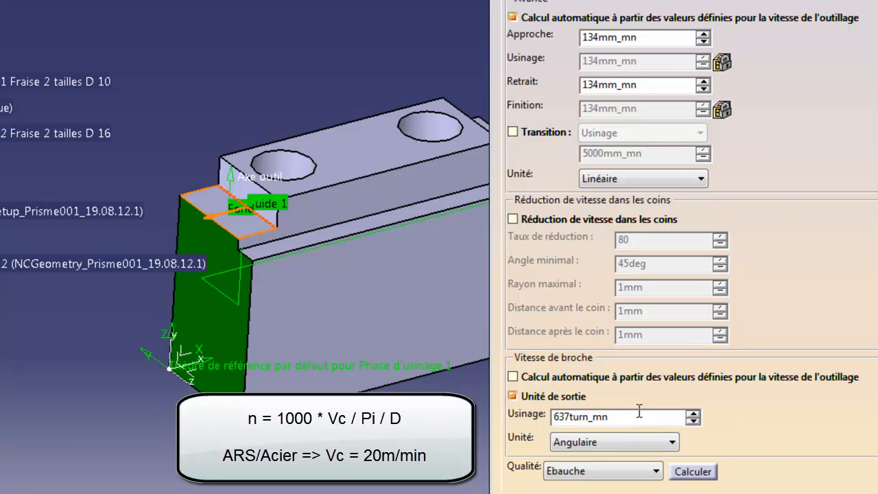
left_click_drag(631, 412, 544, 414)
type("1000*20/3.14")
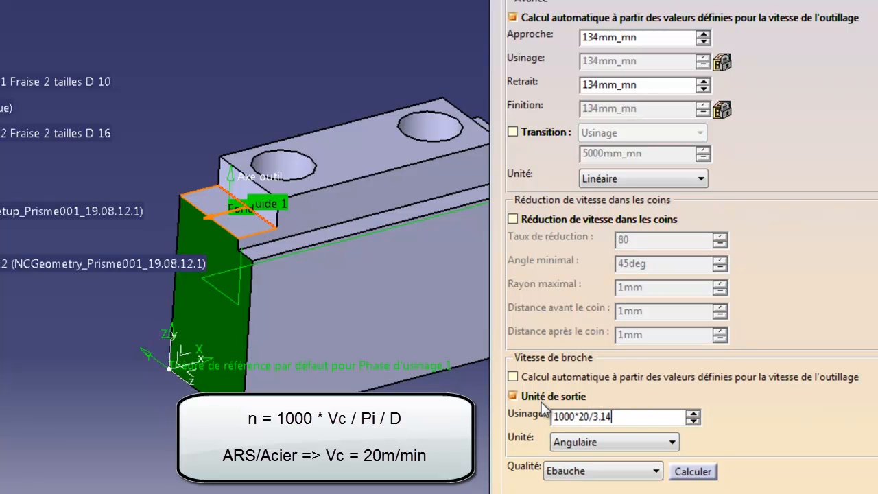
key("Return")
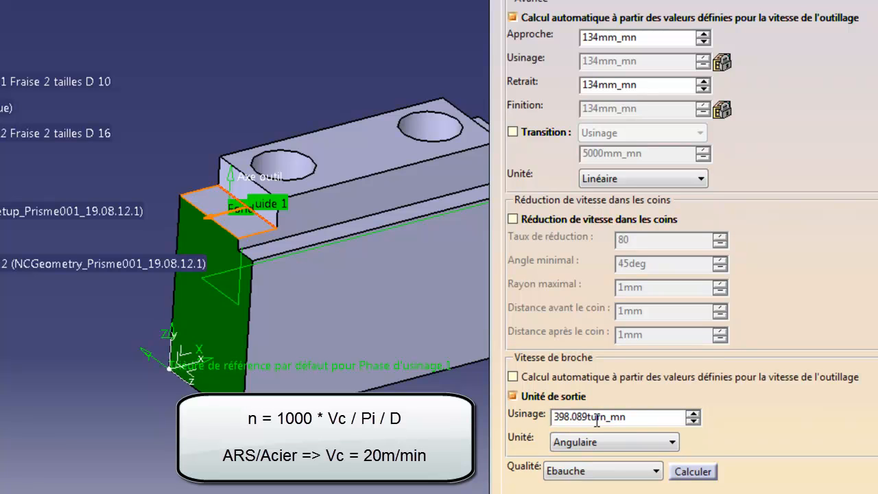
mouse_move(596, 421)
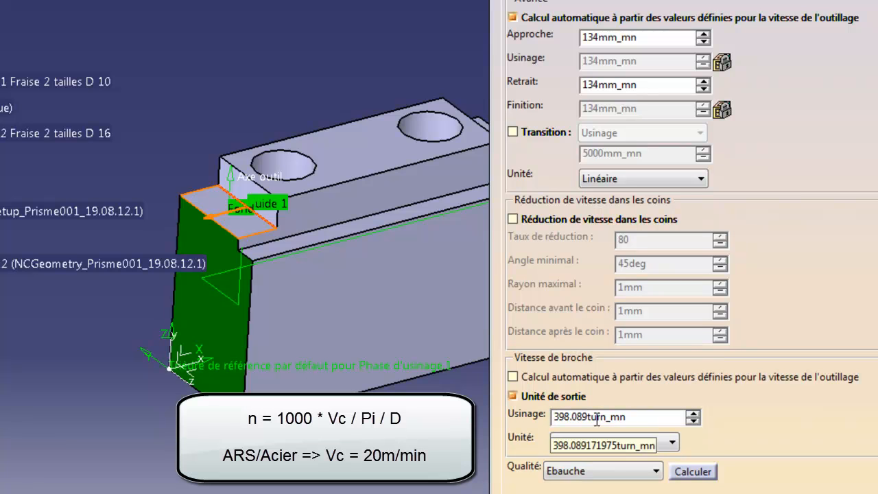
left_click_drag(631, 419, 516, 427)
type("398")
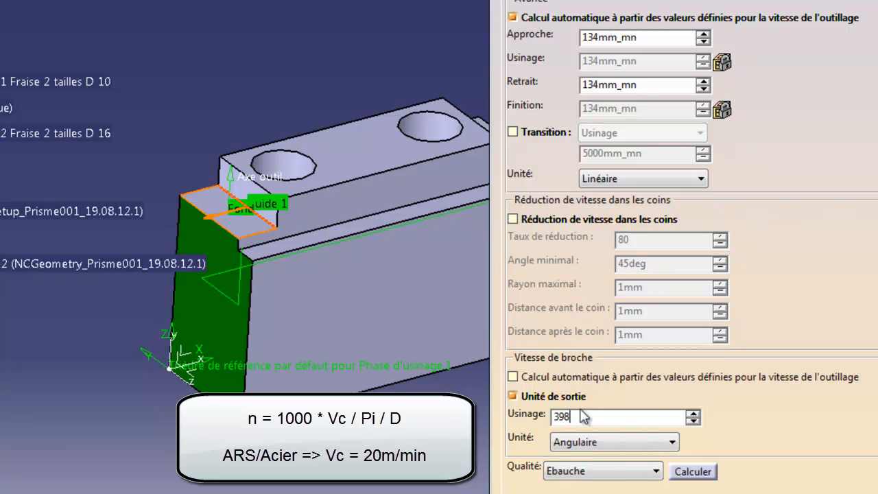
left_click(635, 35)
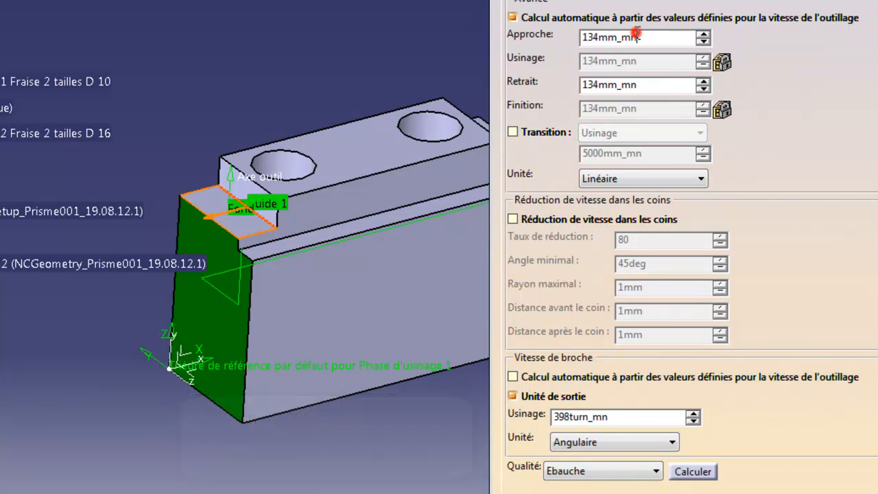
Step: Disable automatic feedrate calculation, work out 0.07*4*398 for the machining feedrate and round it to 111 mm_mn
left_click(515, 17)
left_click(514, 17)
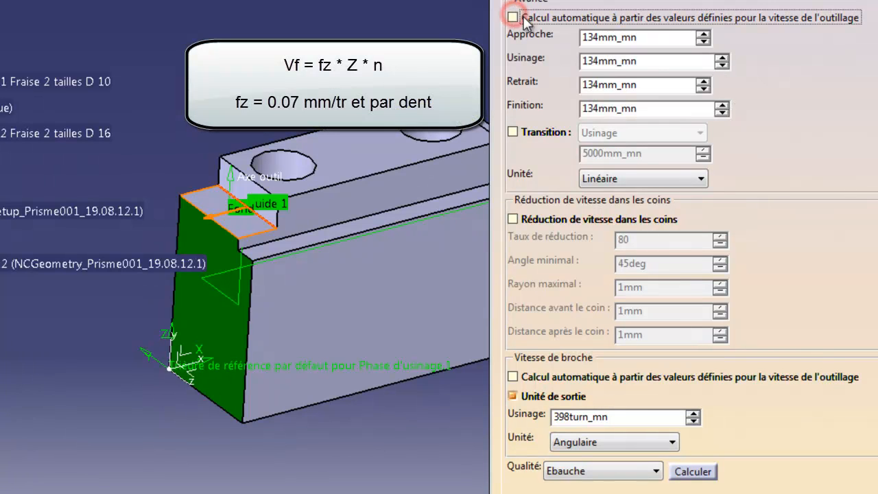
double_click(643, 63)
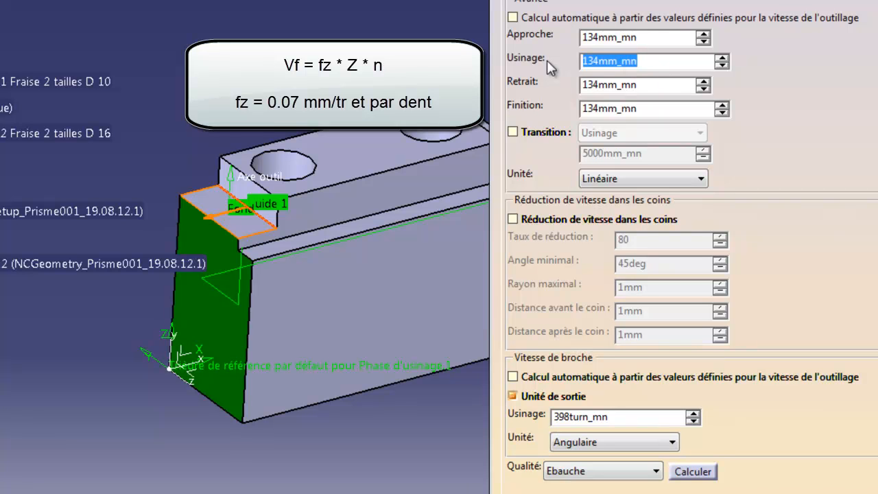
type("0.07*")
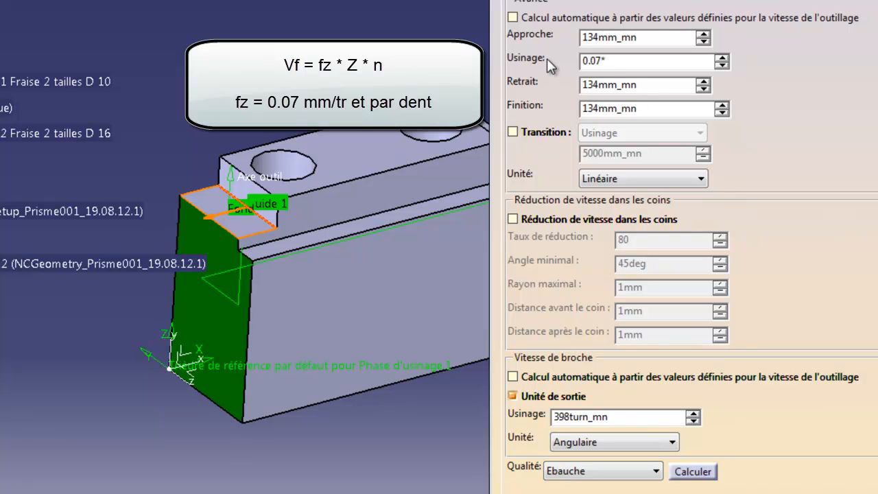
type("4*3")
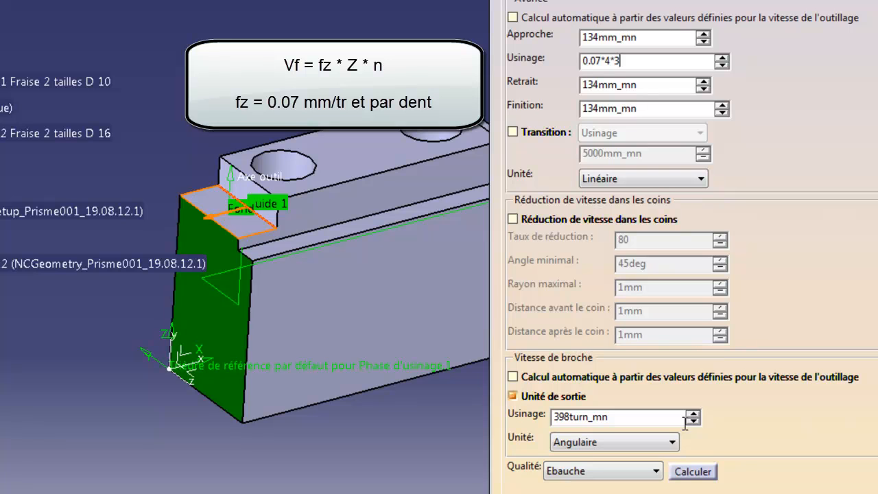
type("98")
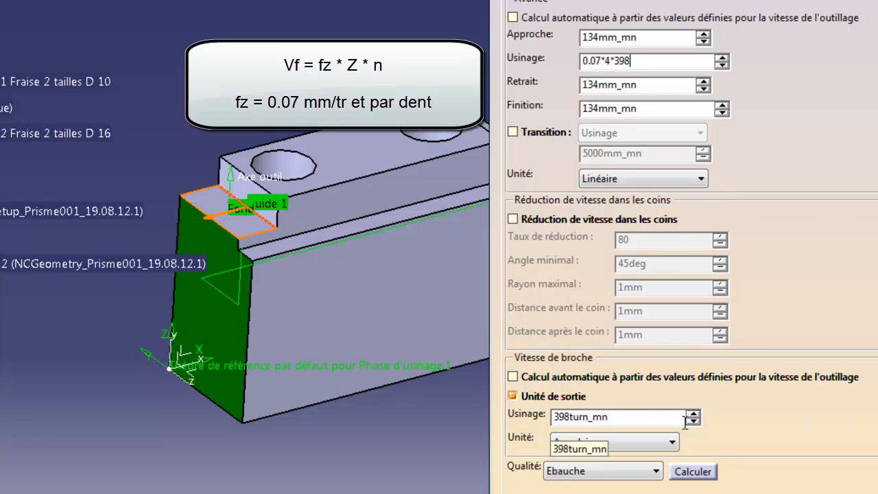
key("Return")
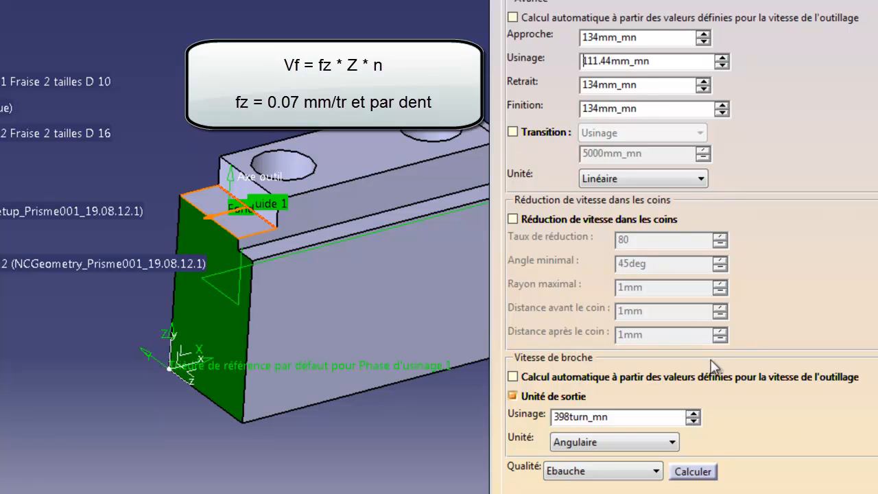
double_click(657, 62)
type("111")
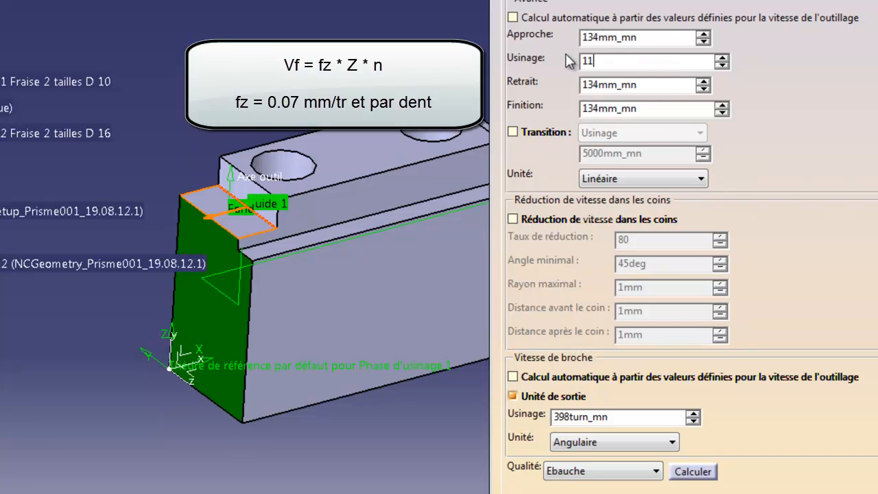
Step: Set the retract, finishing and approach feedrates of the operation to 111 mm_mn each
double_click(656, 85)
type("111mm_mn")
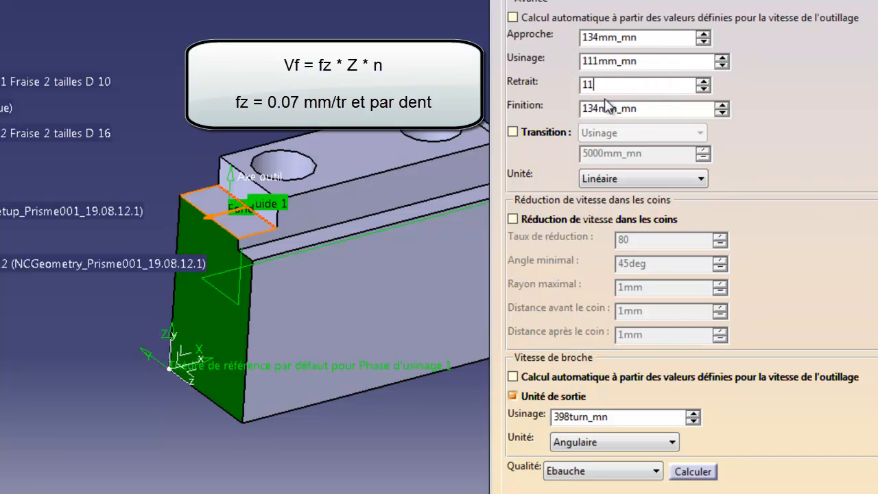
double_click(639, 110)
type("111")
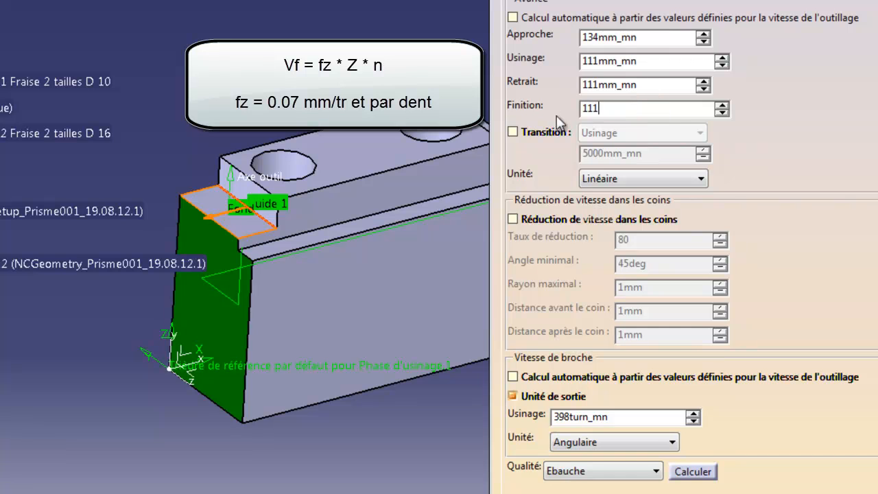
double_click(638, 38)
type("111")
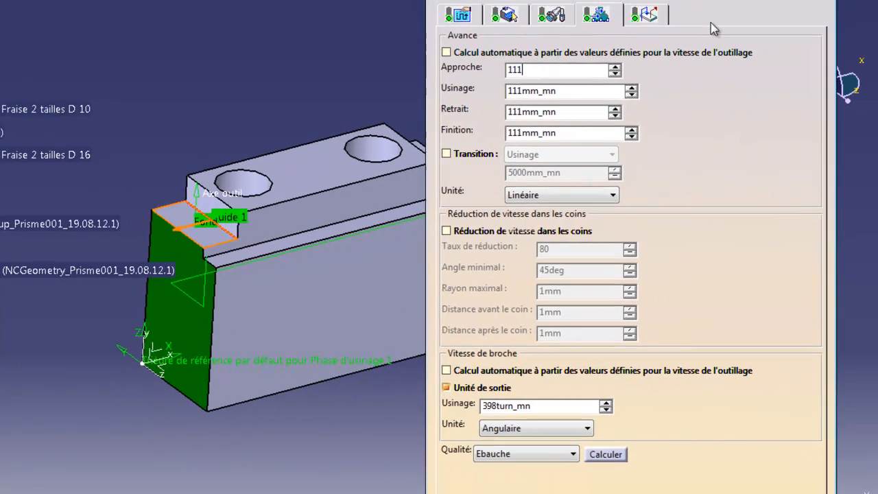
Step: Open the axial distance parameter of the operation's approach macro and accept it
left_click(641, 18)
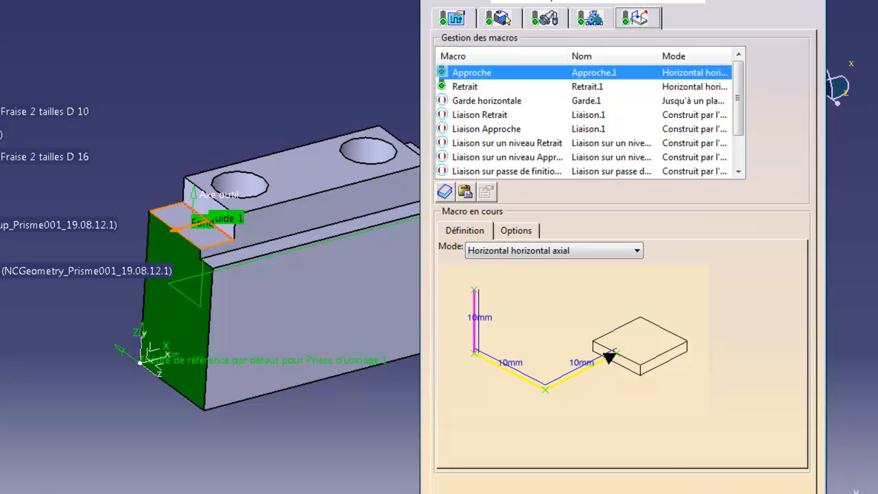
double_click(482, 325)
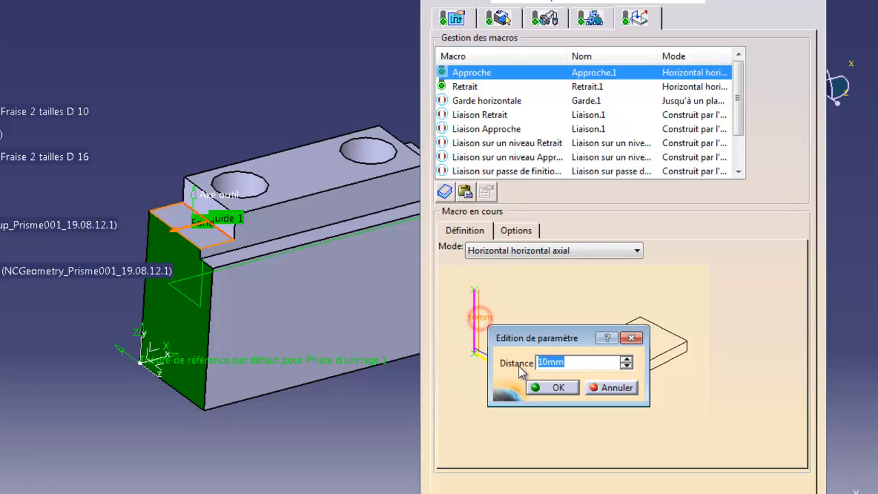
left_click(560, 388)
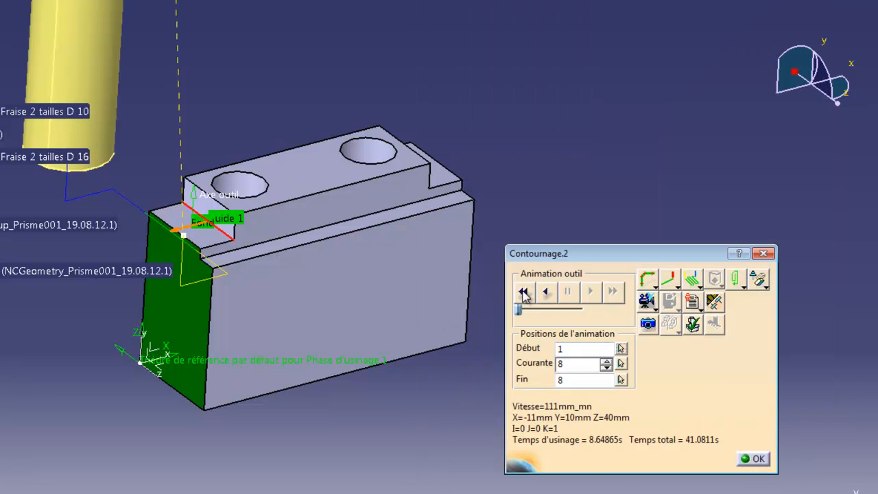
Step: Replay the second contouring operation's tool path from its start and close the simulation
left_click(523, 294)
left_click(592, 293)
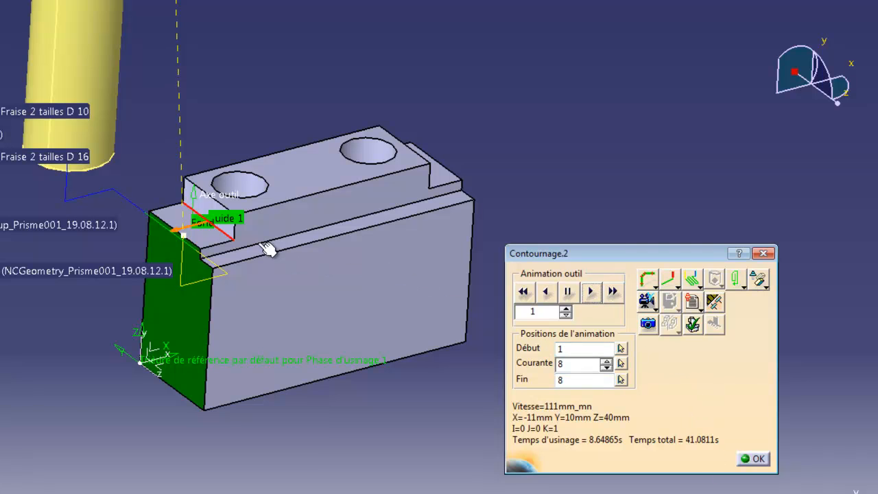
left_click(181, 239)
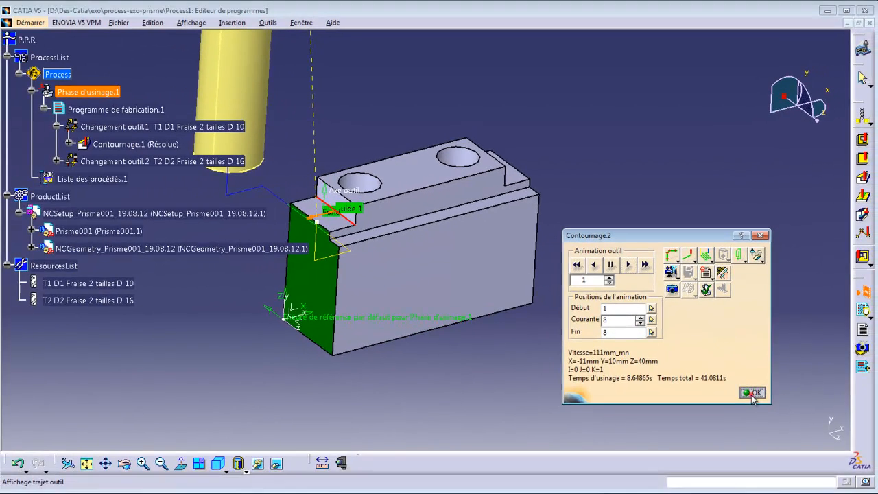
left_click(752, 393)
Step: Review the second contouring operation's machining strategy, validate the operation and expand the second tool change in the tree
left_click(522, 55)
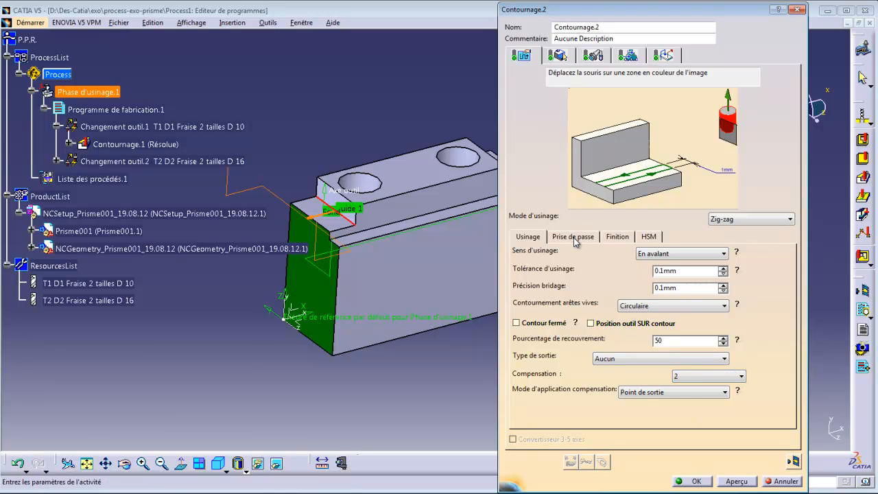
left_click(696, 481)
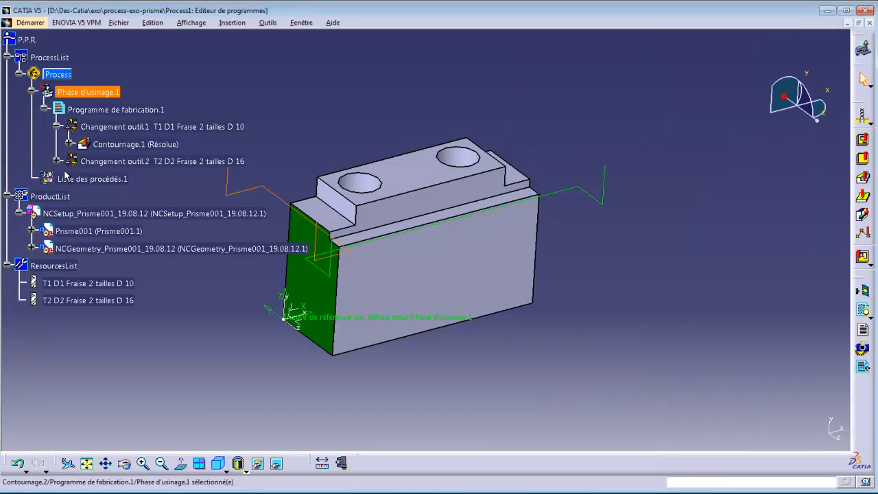
left_click(57, 161)
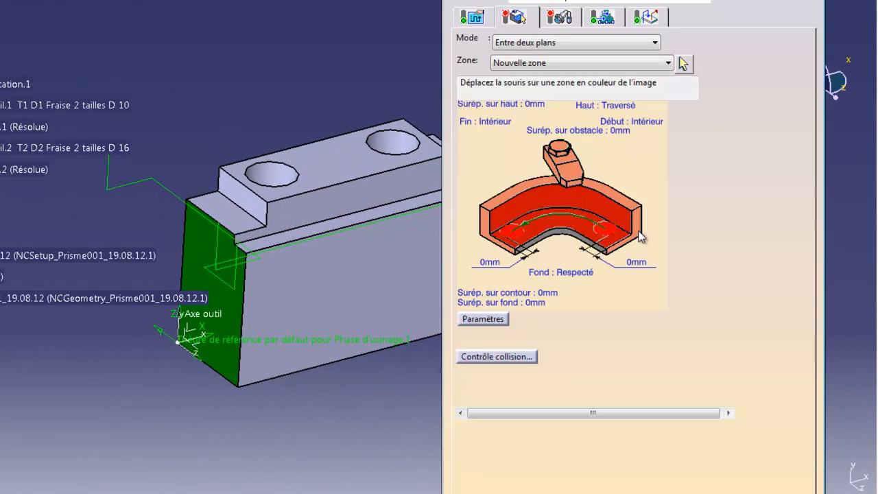
Step: Define a third contouring operation with the opposite end step's wall base edge as guide and that step's horizontal face as bottom
left_click(568, 198)
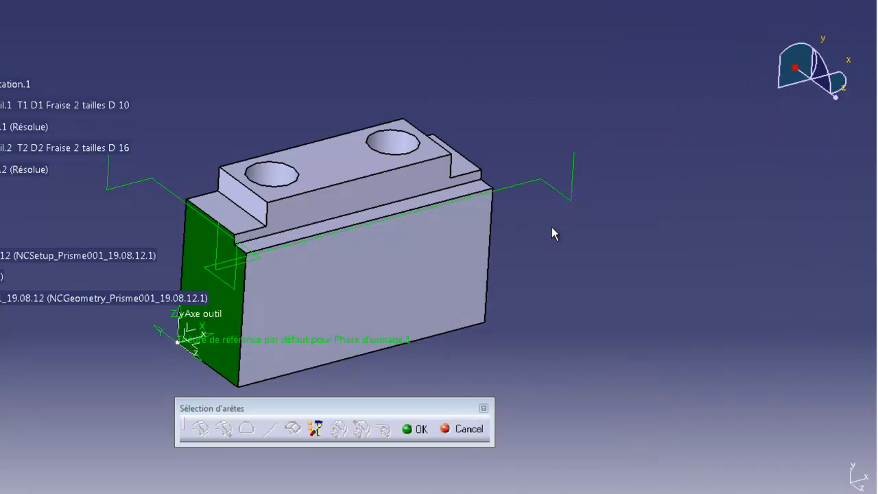
middle_click_drag(552, 231, 372, 268)
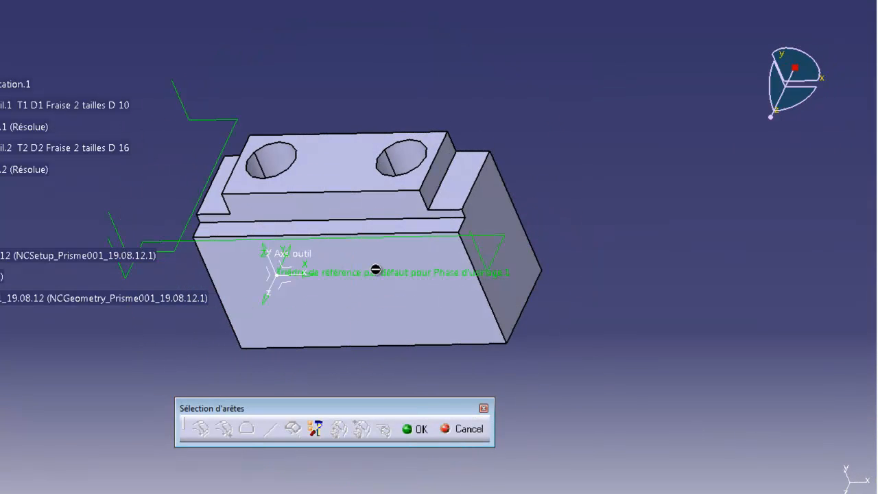
left_click(449, 178)
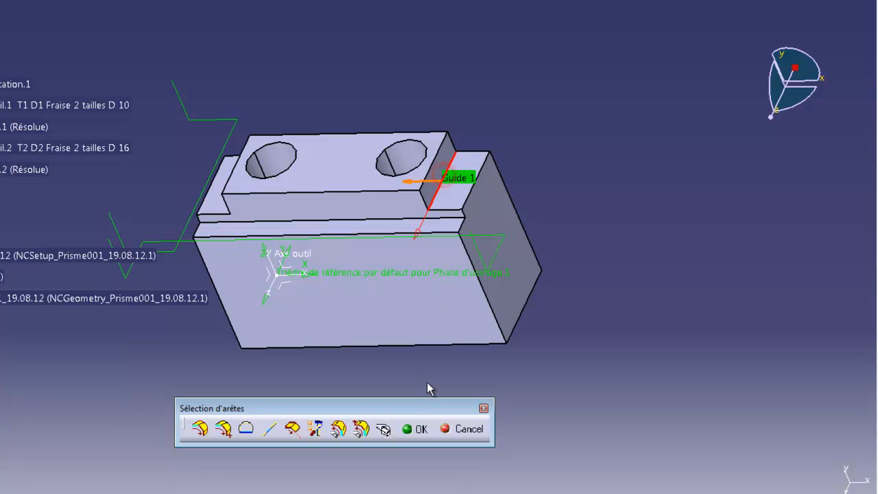
left_click(415, 428)
left_click(521, 229)
left_click(460, 199)
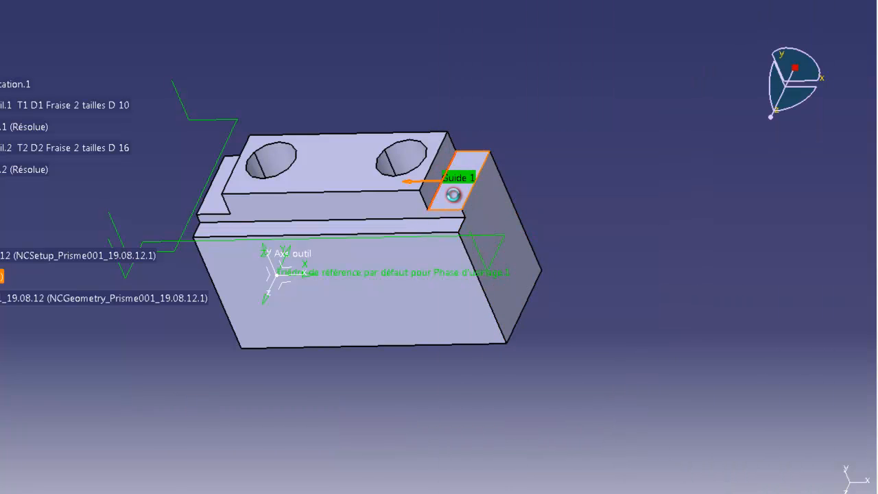
Step: Assign the existing tool "T2 D2 Fraise 2 tailles D 16" to the third contouring operation and display its compensation data
left_click(557, 18)
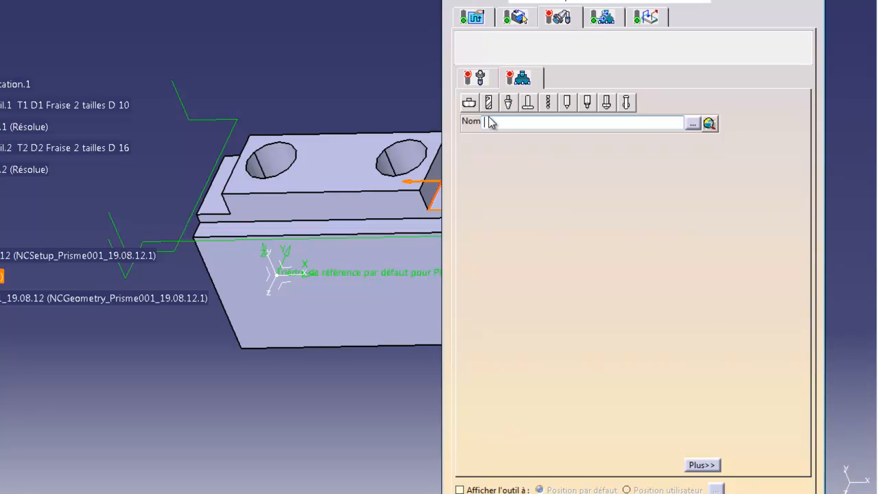
left_click(691, 125)
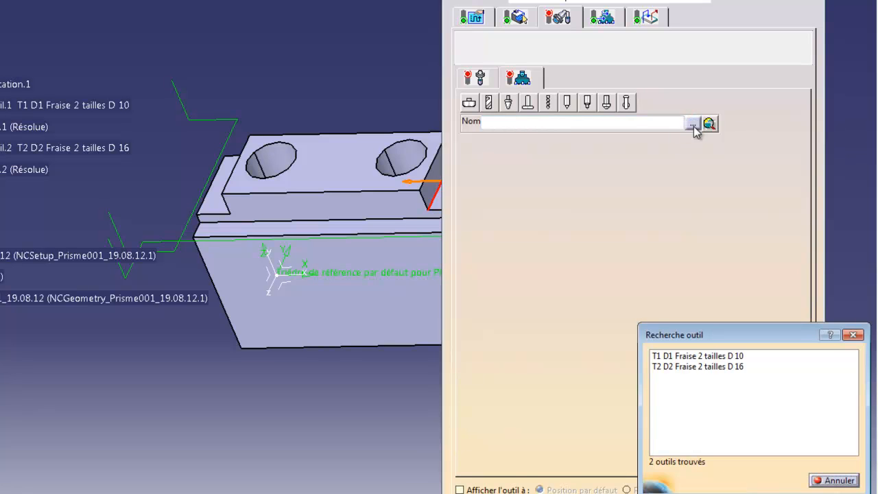
double_click(712, 367)
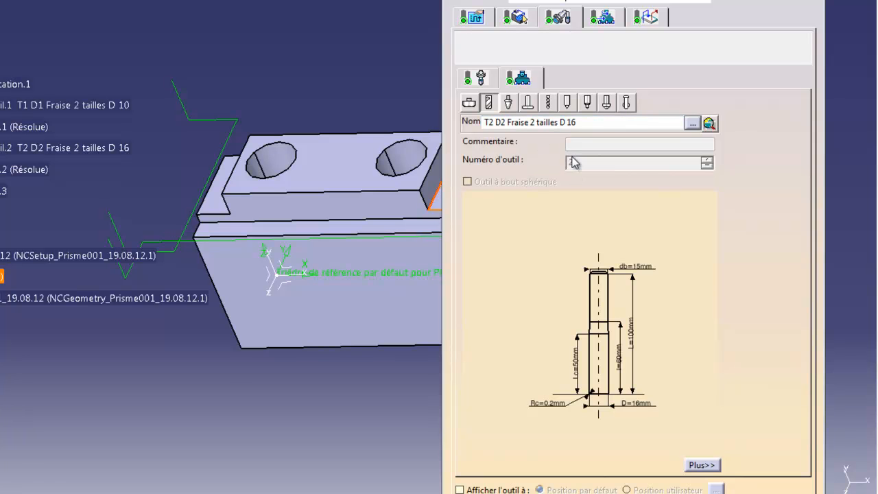
left_click(709, 464)
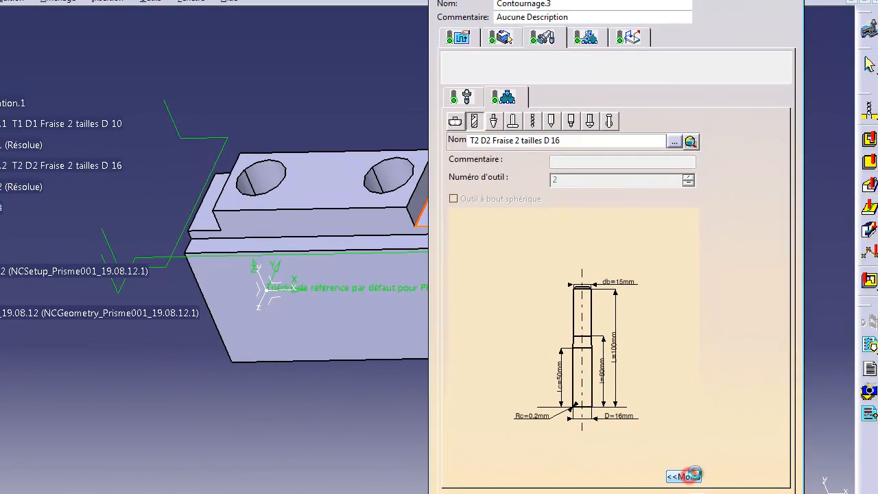
left_click(810, 8)
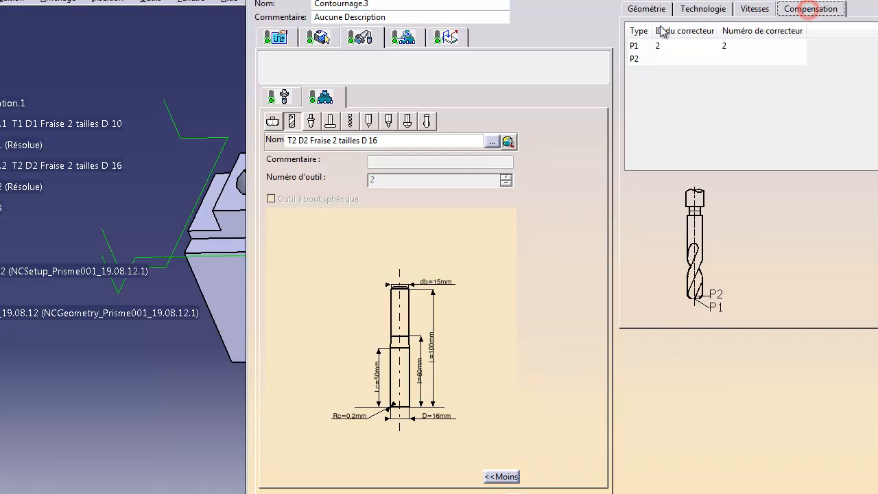
Step: Disable automatic calculation from the tooling data for both the feed rates and the spindle speed of the third contouring operation
left_click(402, 38)
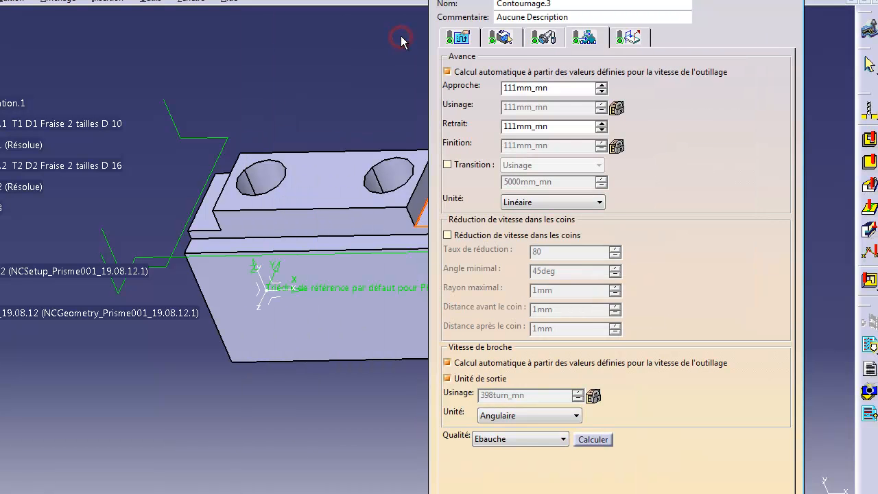
left_click(447, 72)
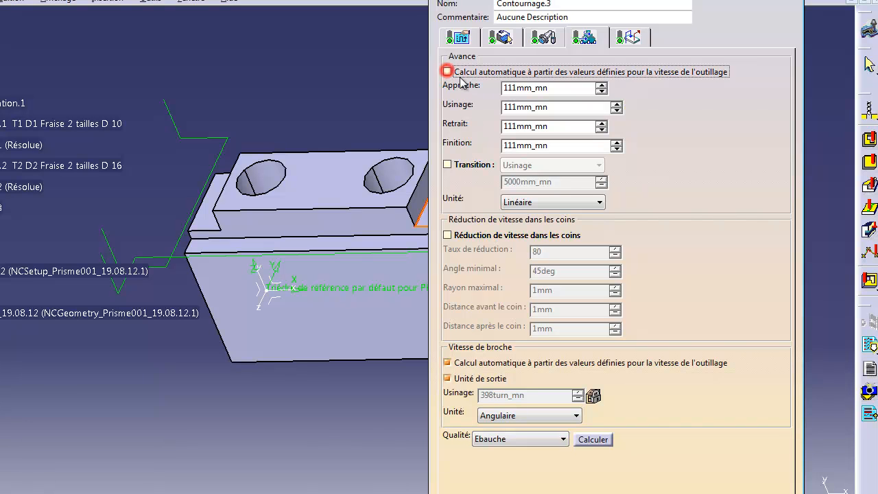
left_click(447, 362)
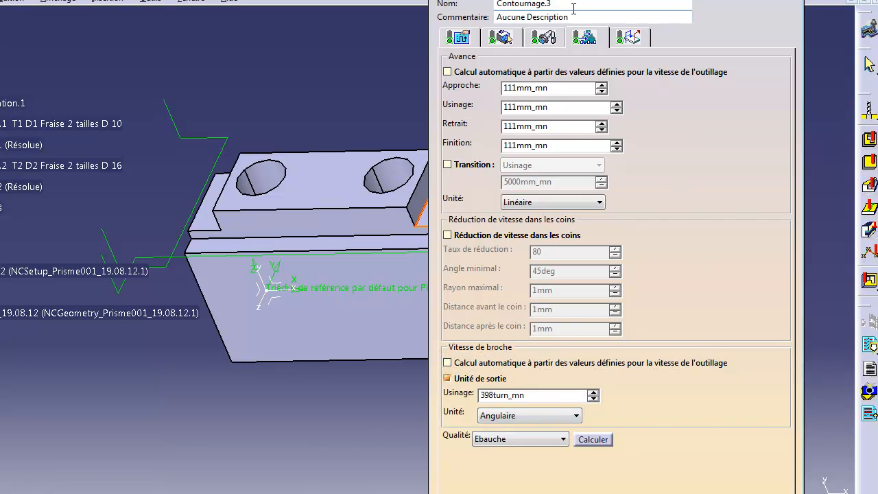
Step: Review the third contouring operation's macros and machining strategy, and replay its tool path from the start
left_click(620, 39)
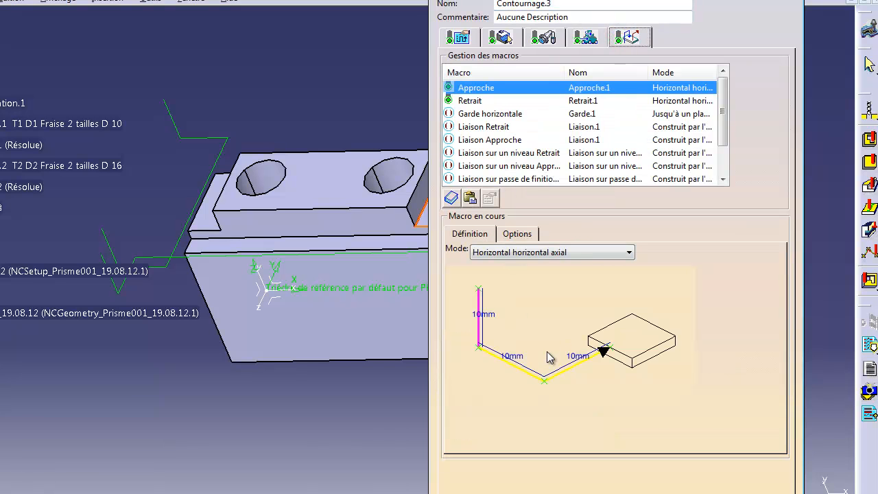
left_click(457, 39)
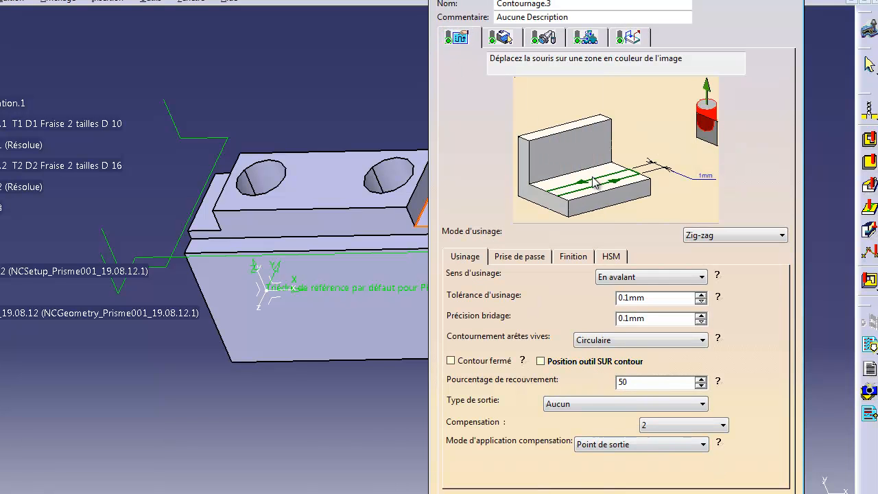
left_click(509, 40)
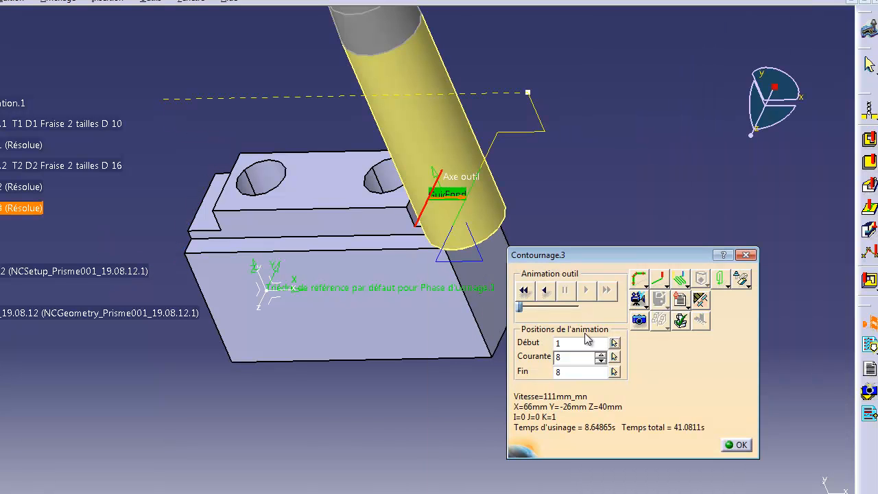
left_click(524, 290)
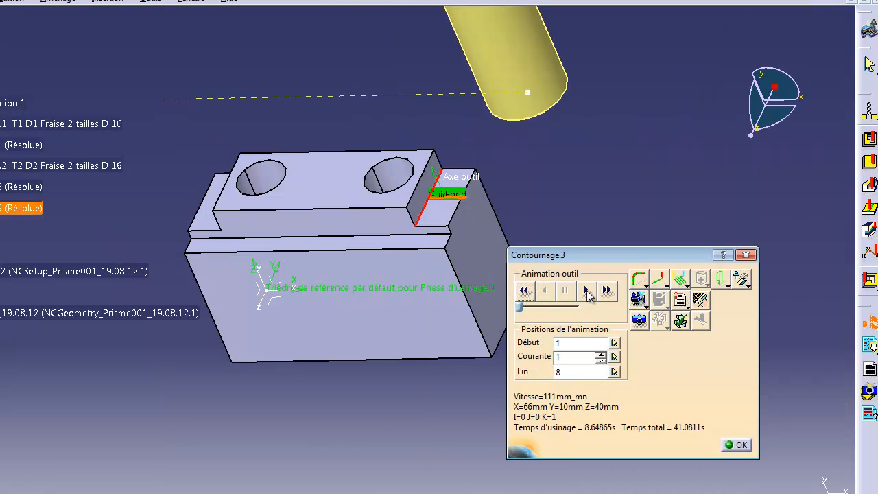
left_click(587, 290)
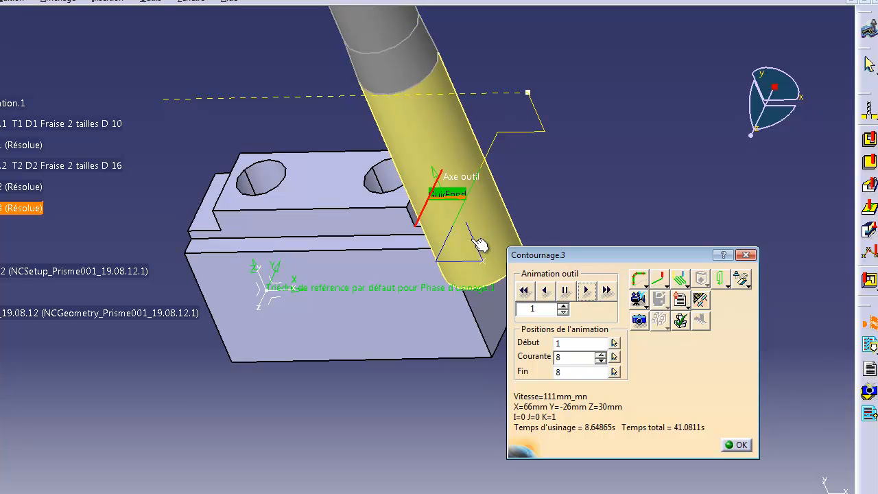
Step: Display the third operation's tool path in different colours and set its animation to continuous mode
left_click(686, 286)
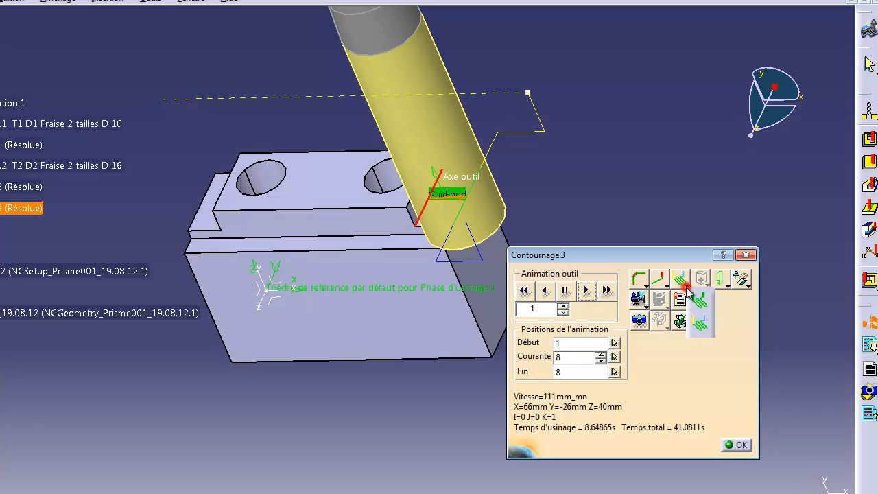
left_click(700, 322)
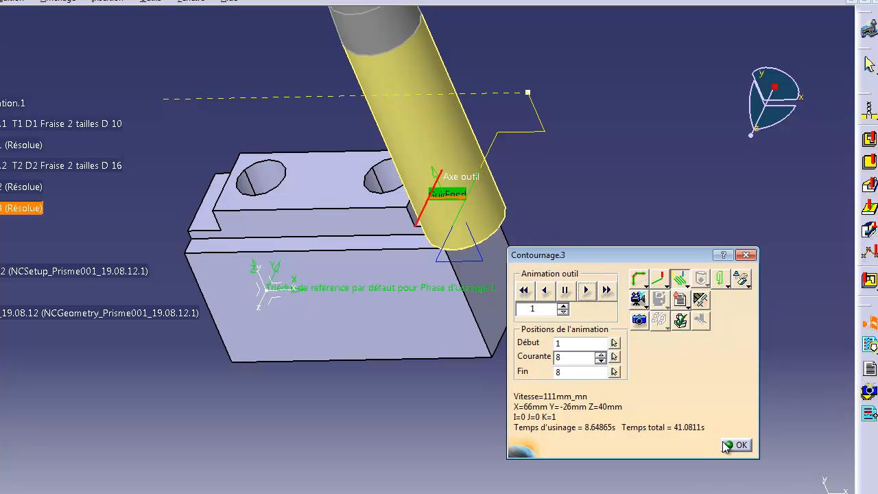
left_click(664, 284)
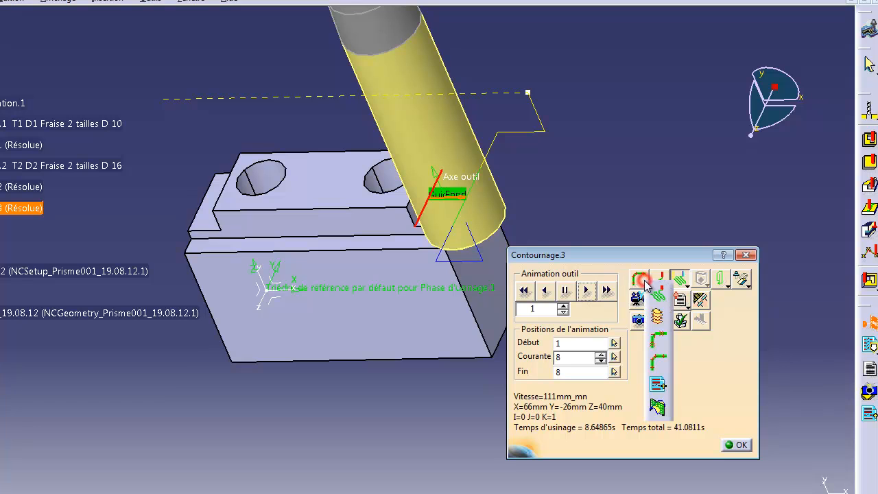
left_click(660, 299)
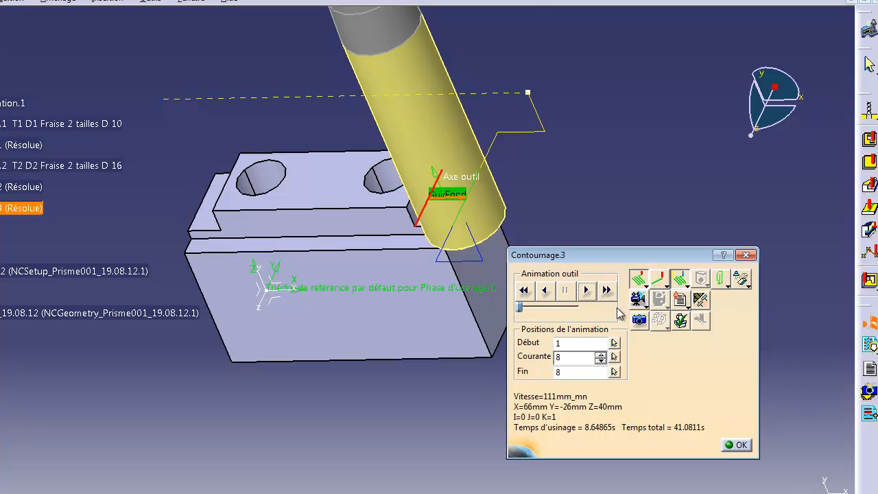
Step: Replay the third operation's tool path from the start, close the simulation and validate the operation
left_click(533, 291)
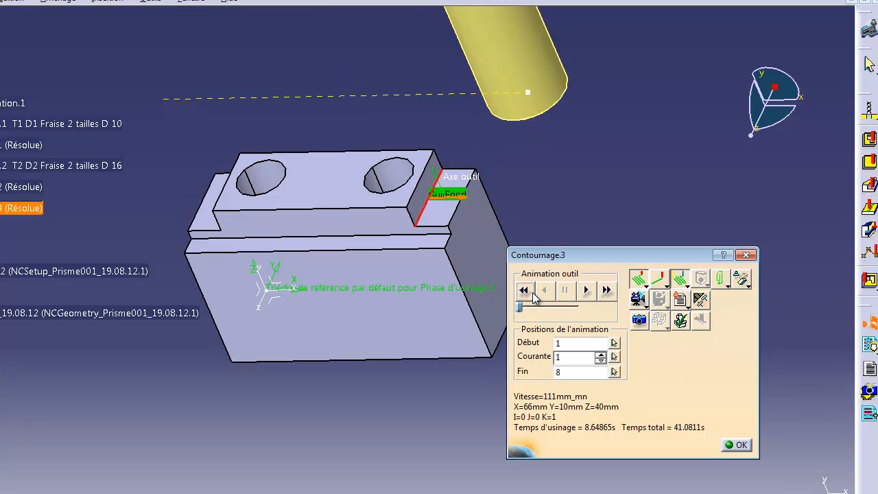
left_click(587, 290)
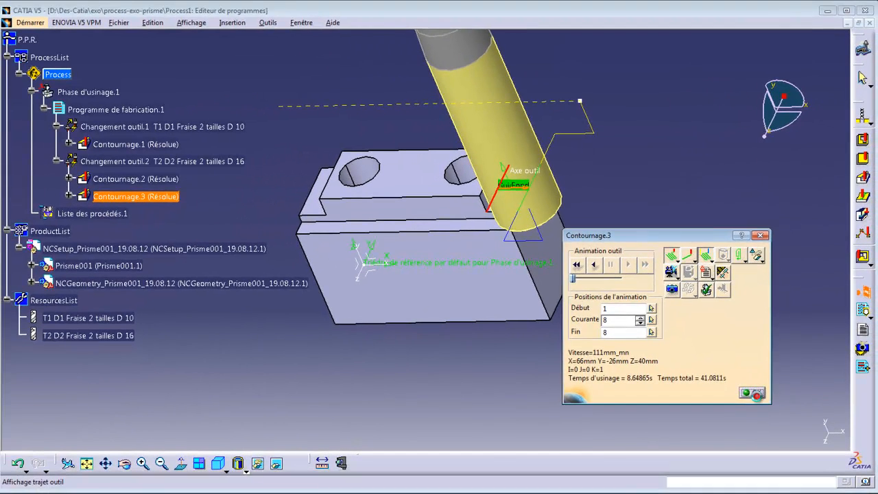
left_click(754, 394)
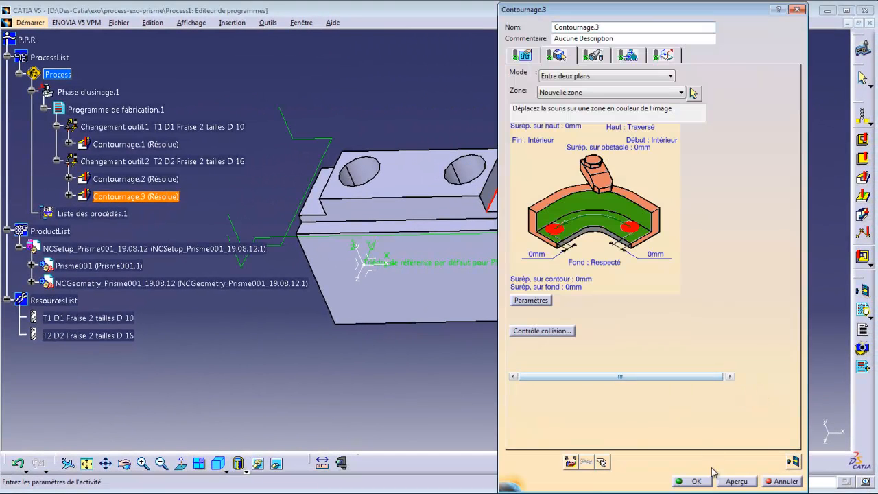
left_click(694, 482)
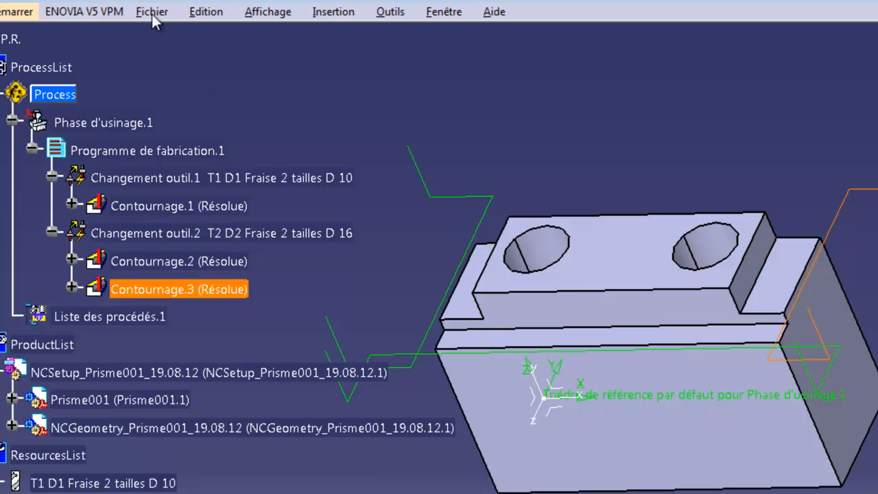
Step: Save Process1.CATProcess through save management, propagating its directory to the linked files
left_click(152, 14)
left_click(231, 217)
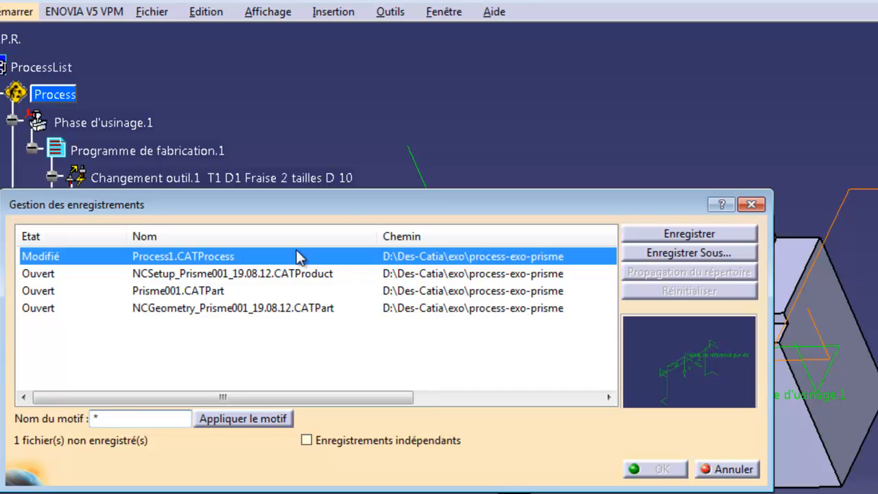
left_click(650, 234)
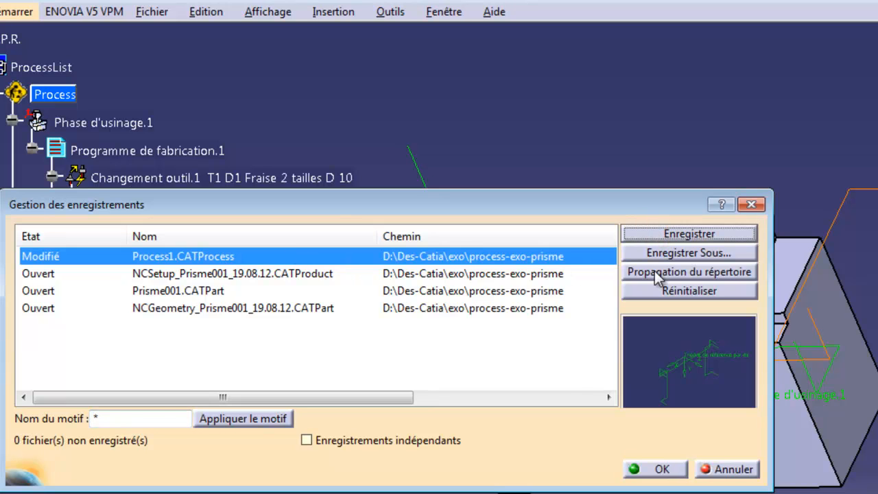
left_click(654, 271)
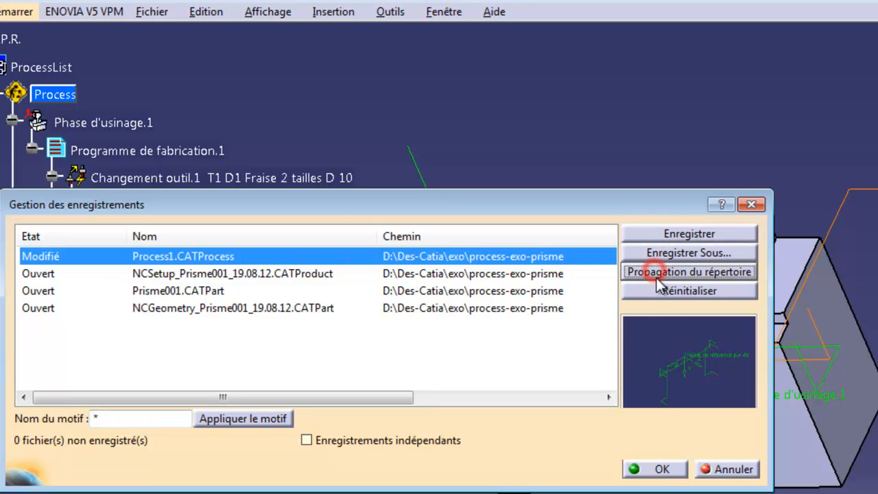
left_click(662, 470)
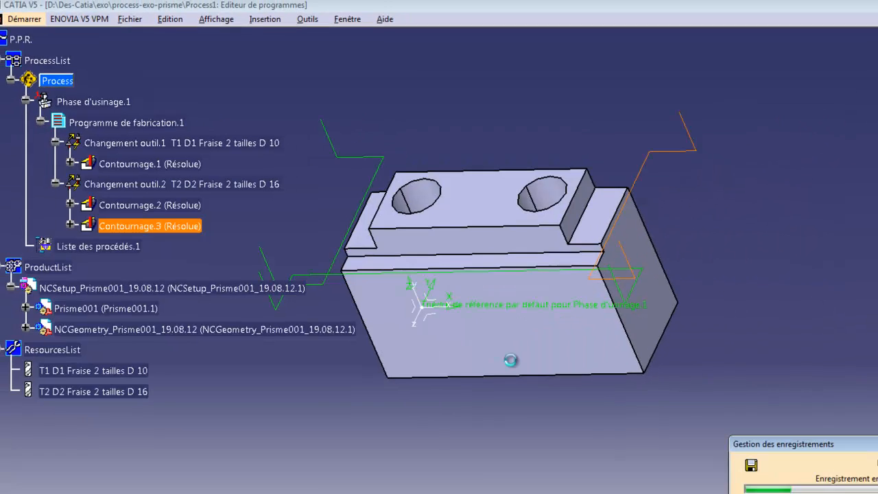